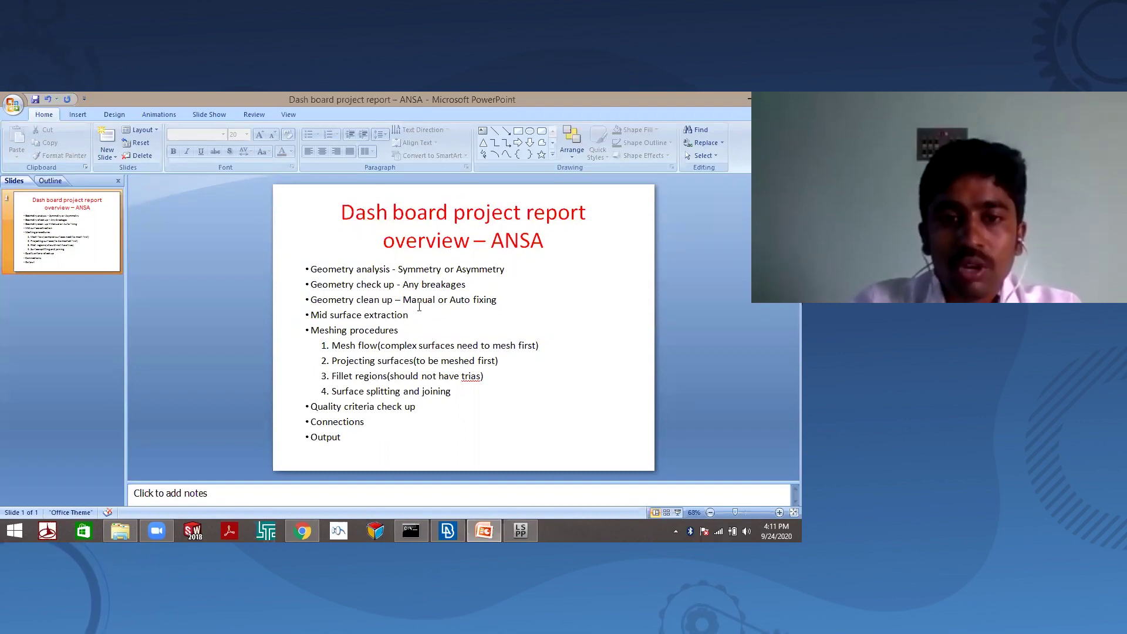
- Switch between the project overview slide in PowerPoint and ANSA to examine the meshed dashboard's overall shape and its ribbed lower region
{"action": "left_click", "coordinate": [486, 531]}
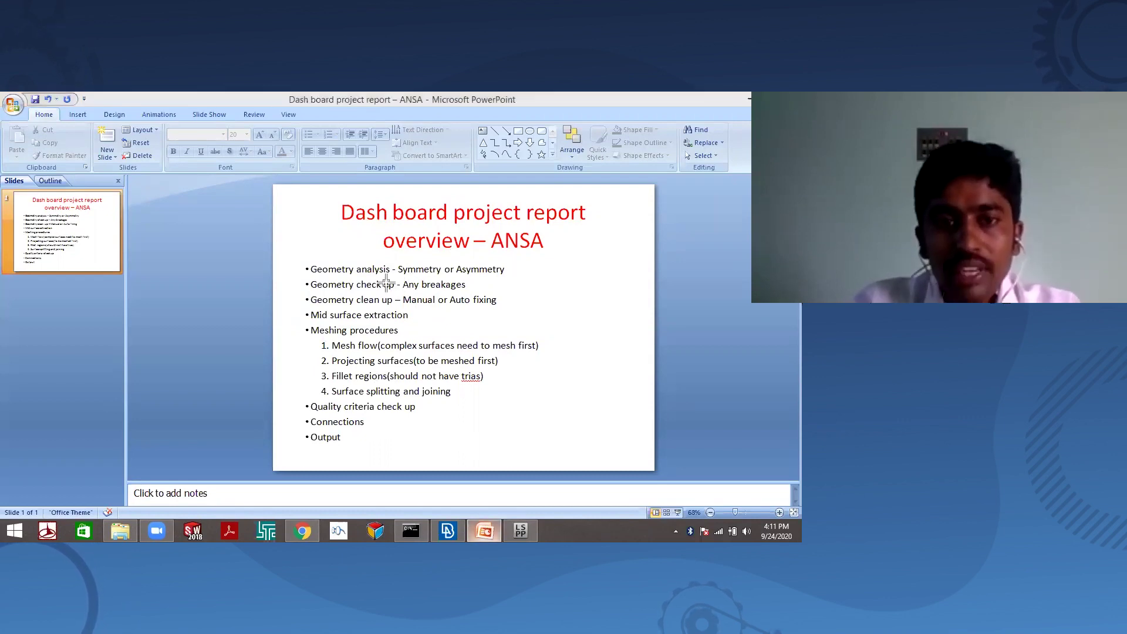
{"action": "key", "text": "alt+Tab"}
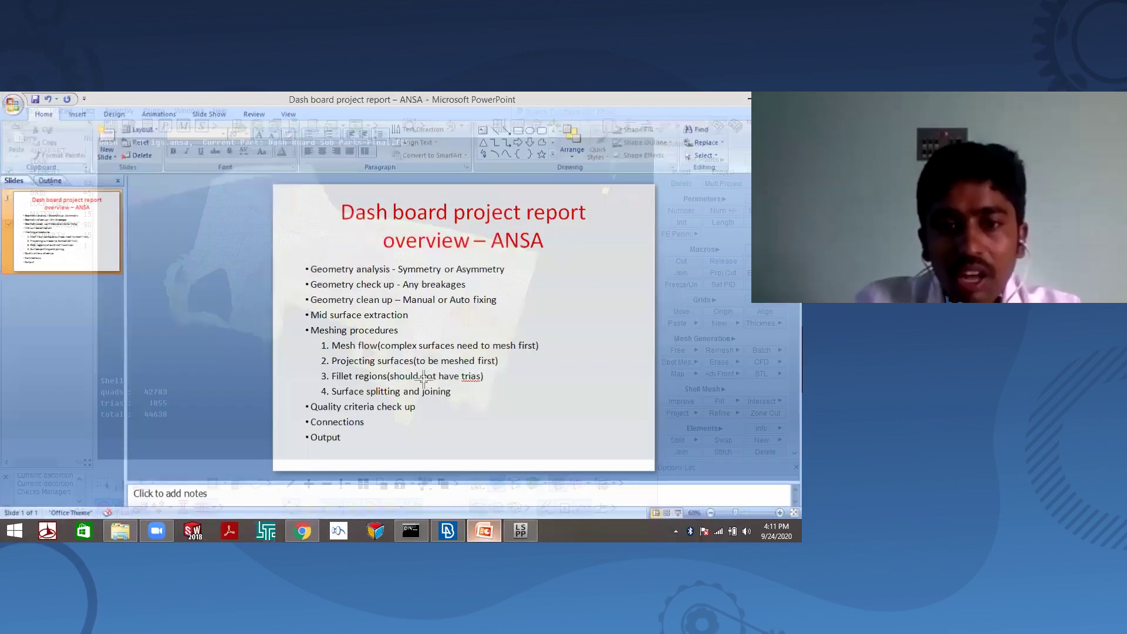
{"action": "key", "text": "alt+Tab"}
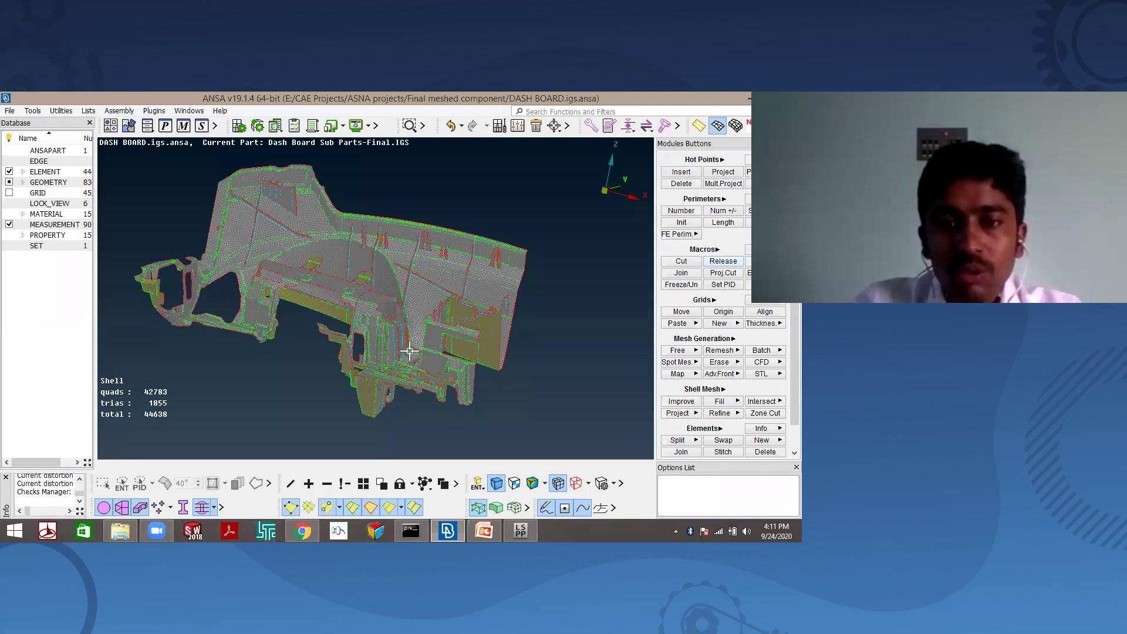
{"action": "scroll", "coordinate": [423, 257], "scroll_direction": "up", "scroll_amount": 5}
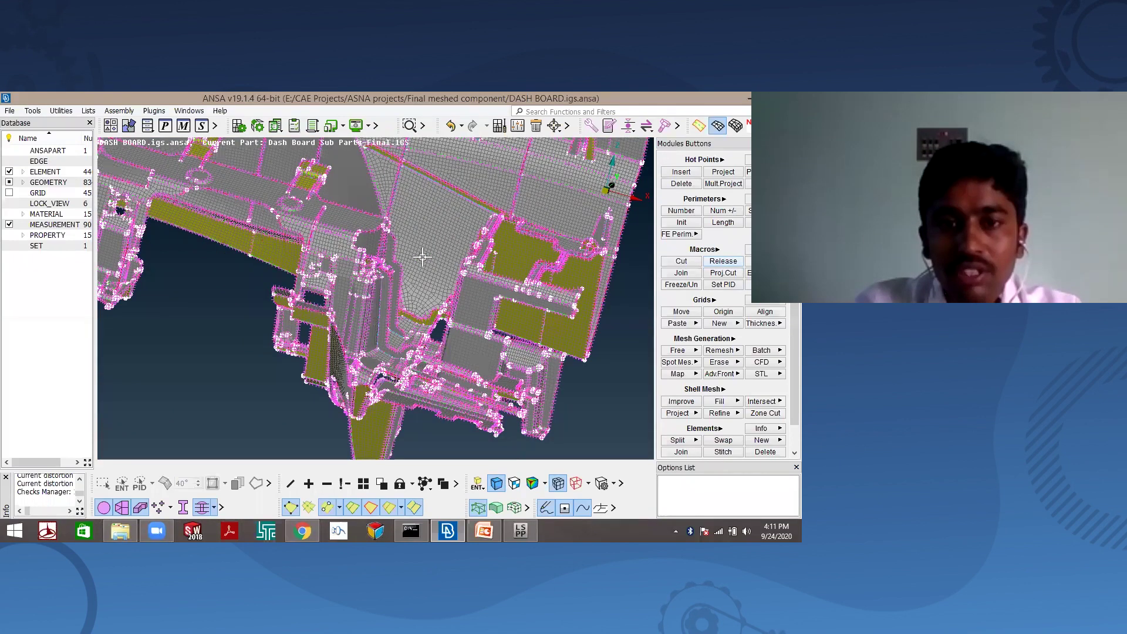
{"action": "key", "text": "alt+Tab"}
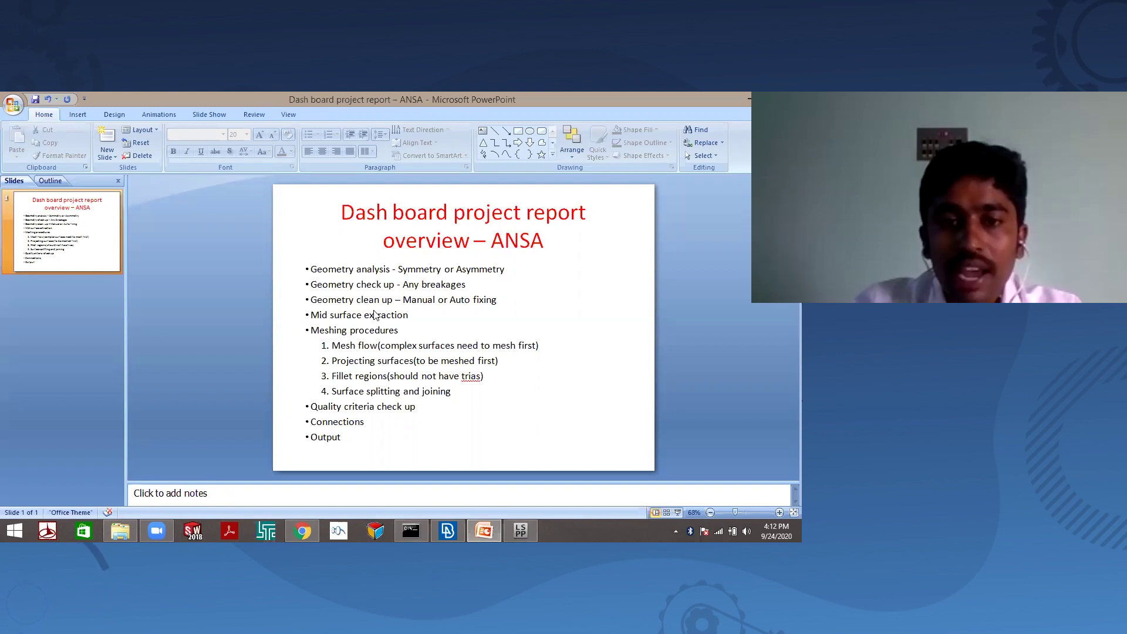
{"action": "key", "text": "alt+Tab"}
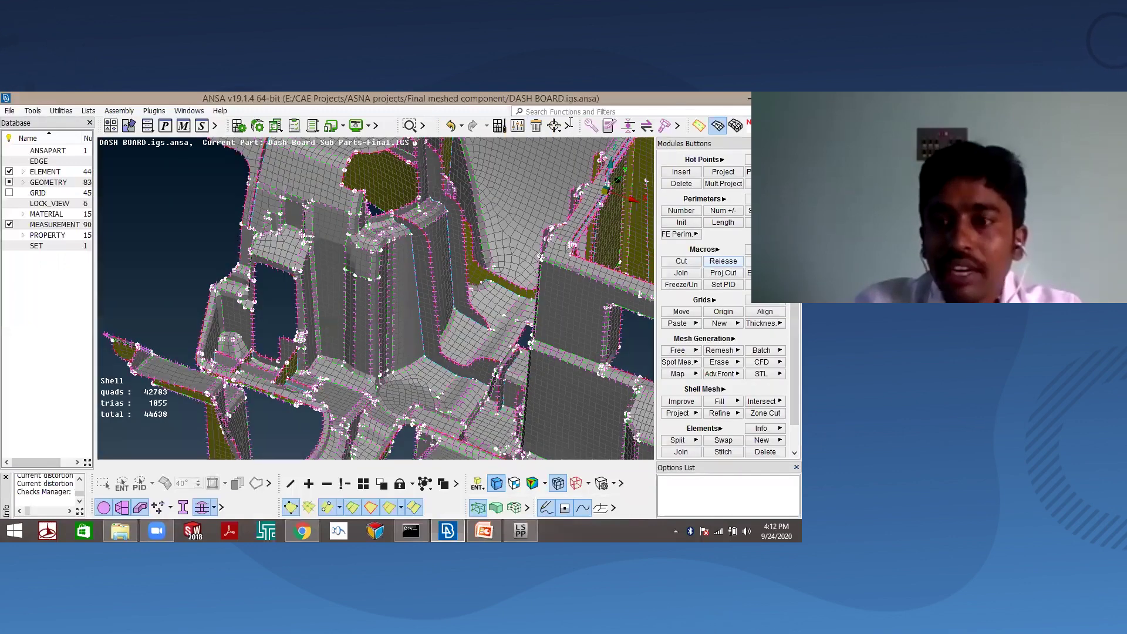
{"action": "left_click", "coordinate": [569, 123]}
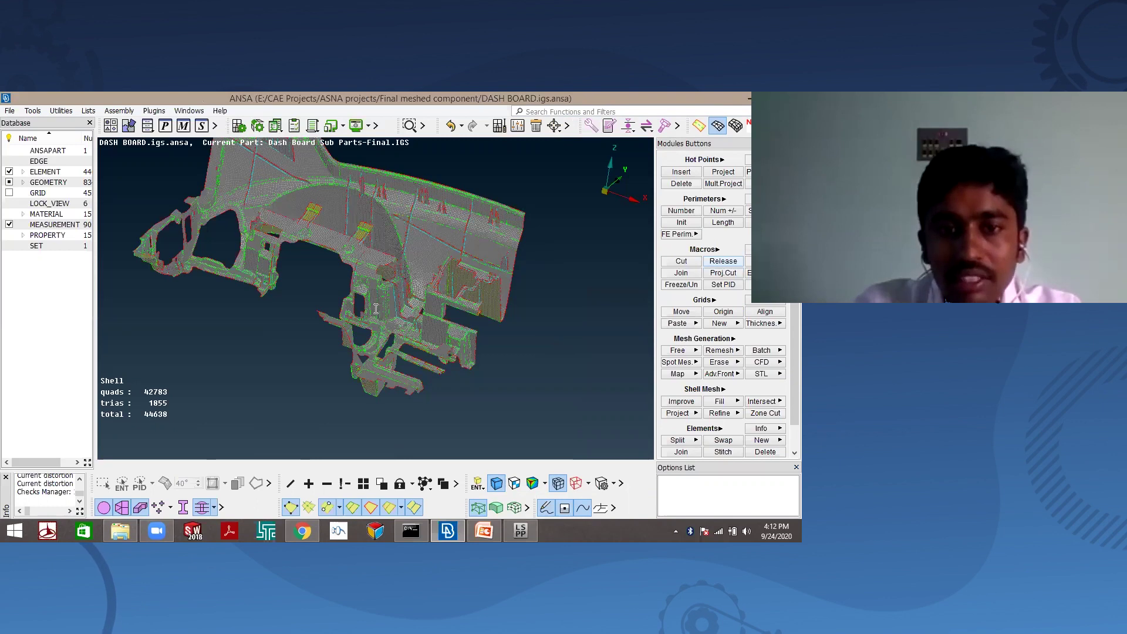
- View the whole dashboard mesh in ANSA against the geometry points on the PowerPoint overview slide
{"action": "left_click", "coordinate": [750, 99]}
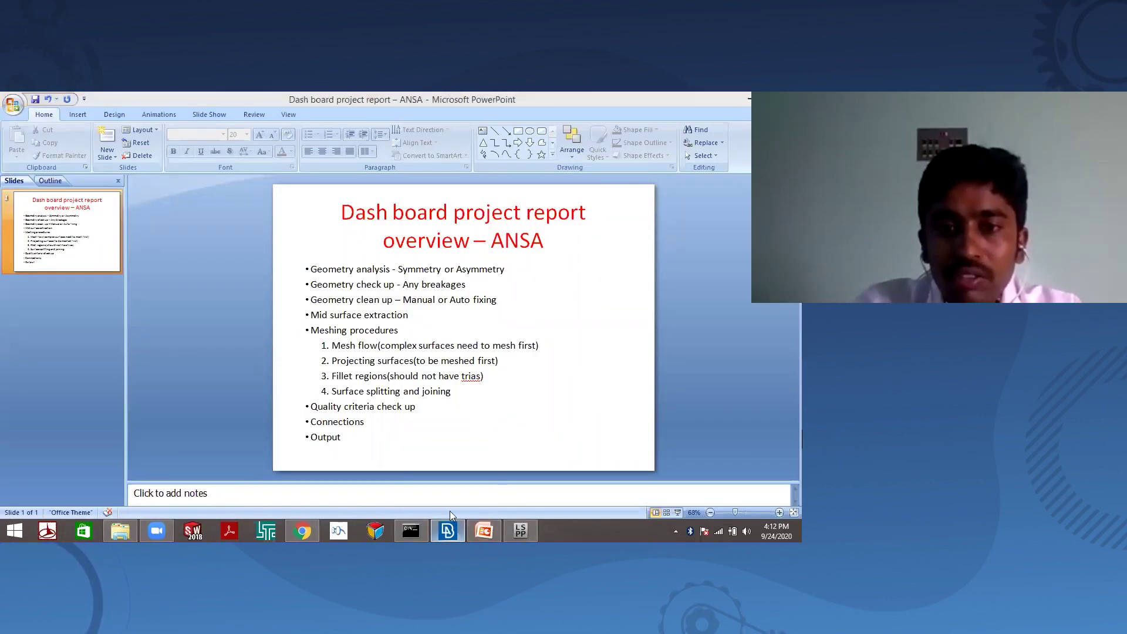
{"action": "left_click", "coordinate": [448, 530]}
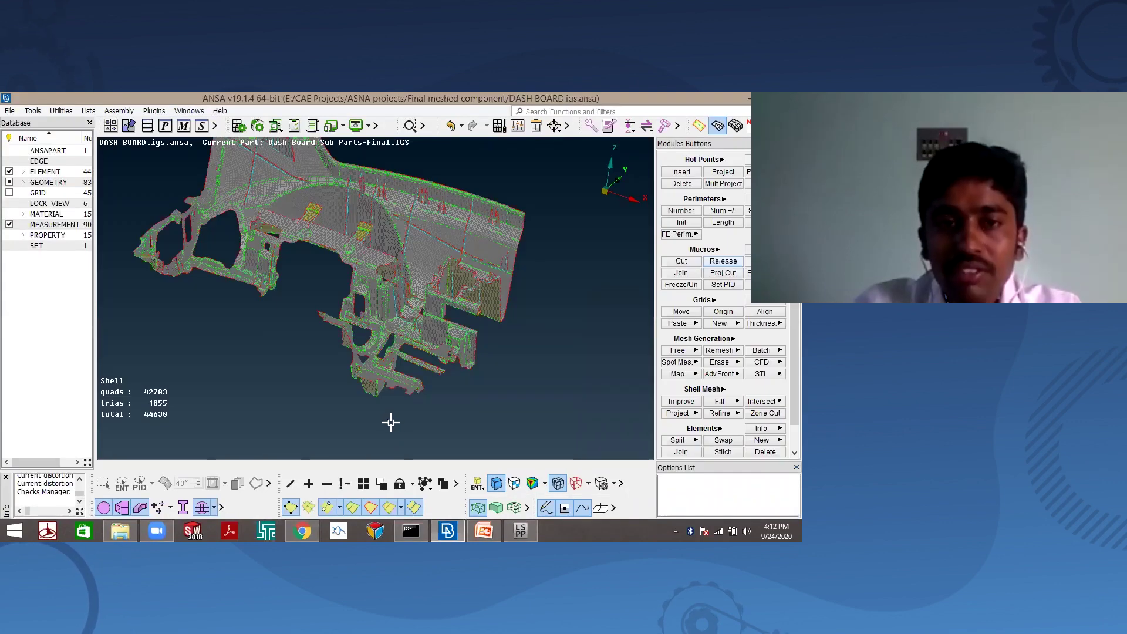
{"action": "scroll", "coordinate": [391, 423], "scroll_direction": "down", "scroll_amount": 3}
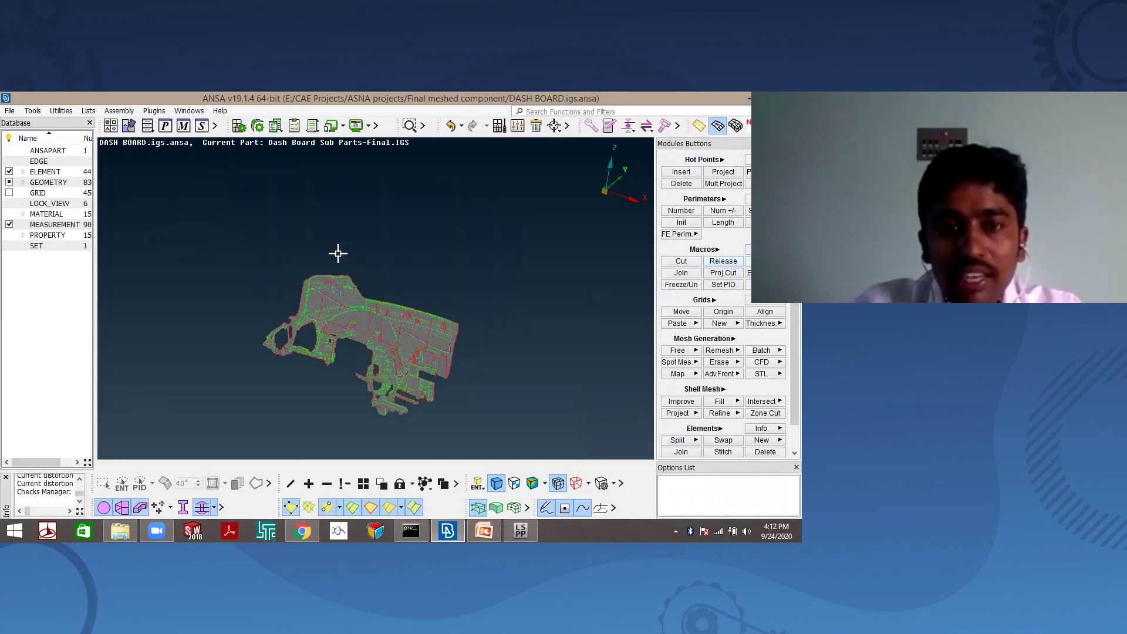
{"action": "scroll", "coordinate": [328, 256], "scroll_direction": "up", "scroll_amount": 3}
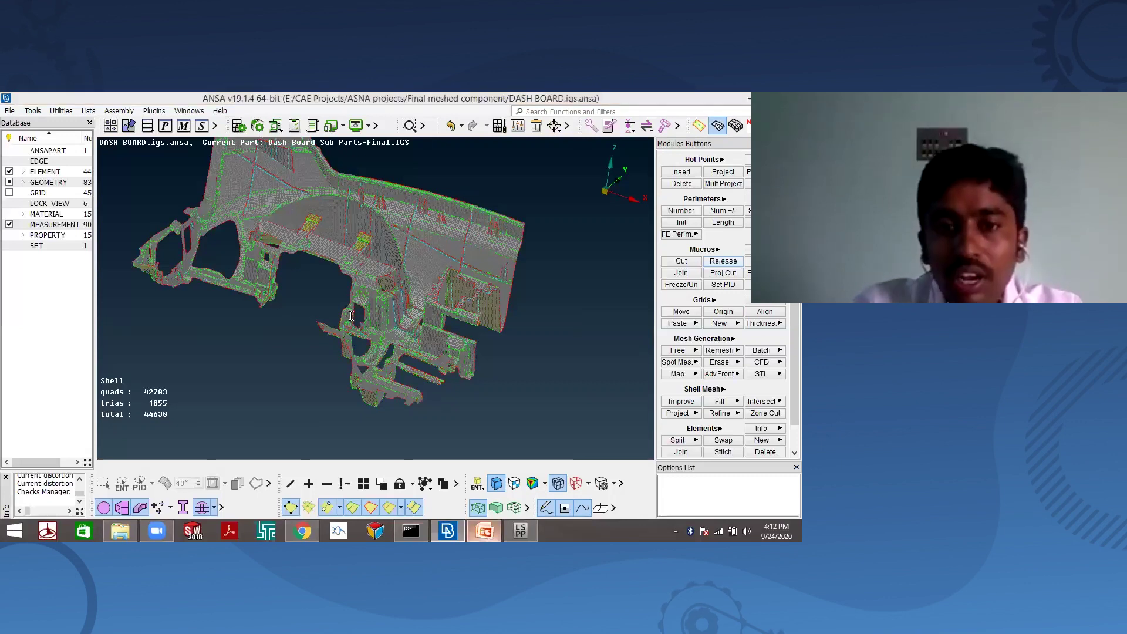
{"action": "key", "text": "alt+Tab"}
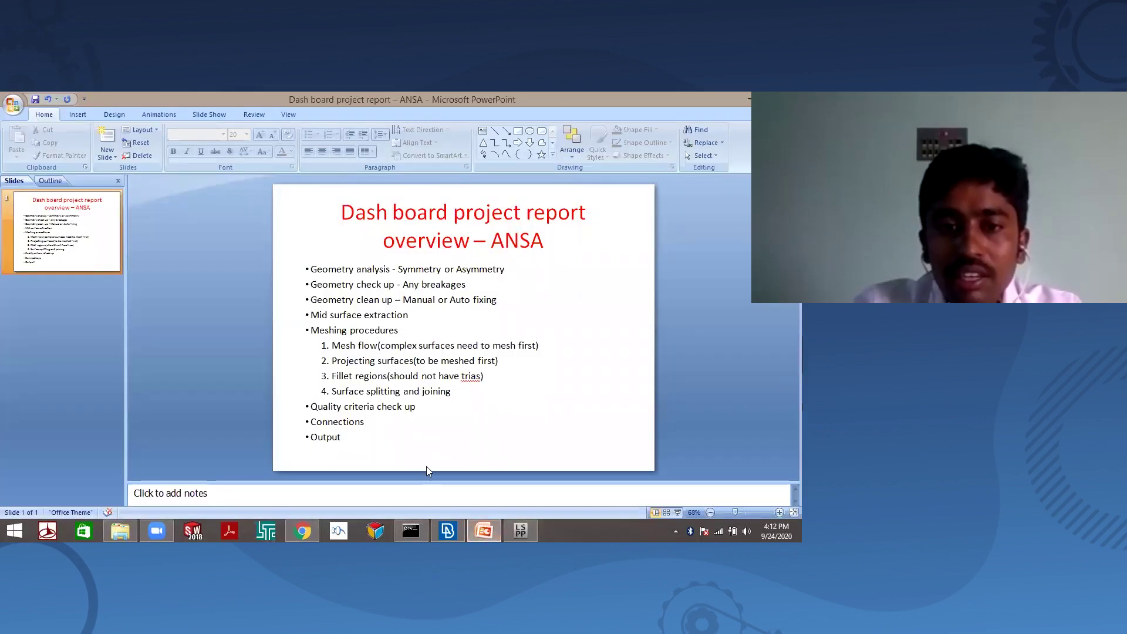
- Switch to ANSA and open the Geometry check in the Checks Manager to view its parameters and the actions available for it
{"action": "key", "text": "alt+Tab"}
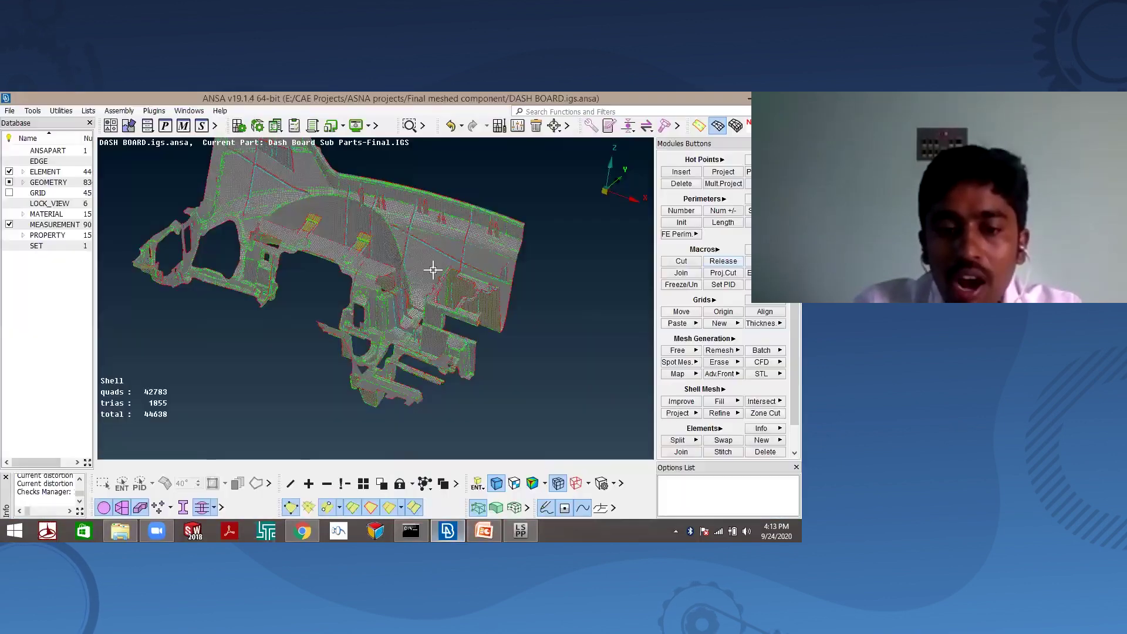
{"action": "left_click", "coordinate": [377, 130]}
{"action": "left_click", "coordinate": [483, 270]}
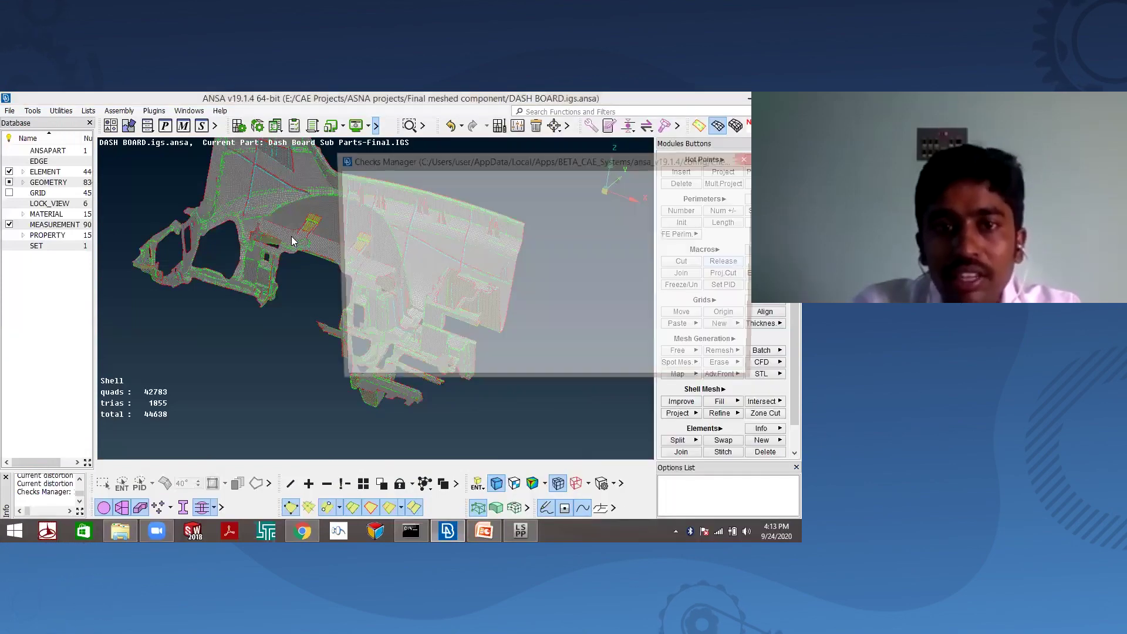
{"action": "left_click", "coordinate": [318, 233]}
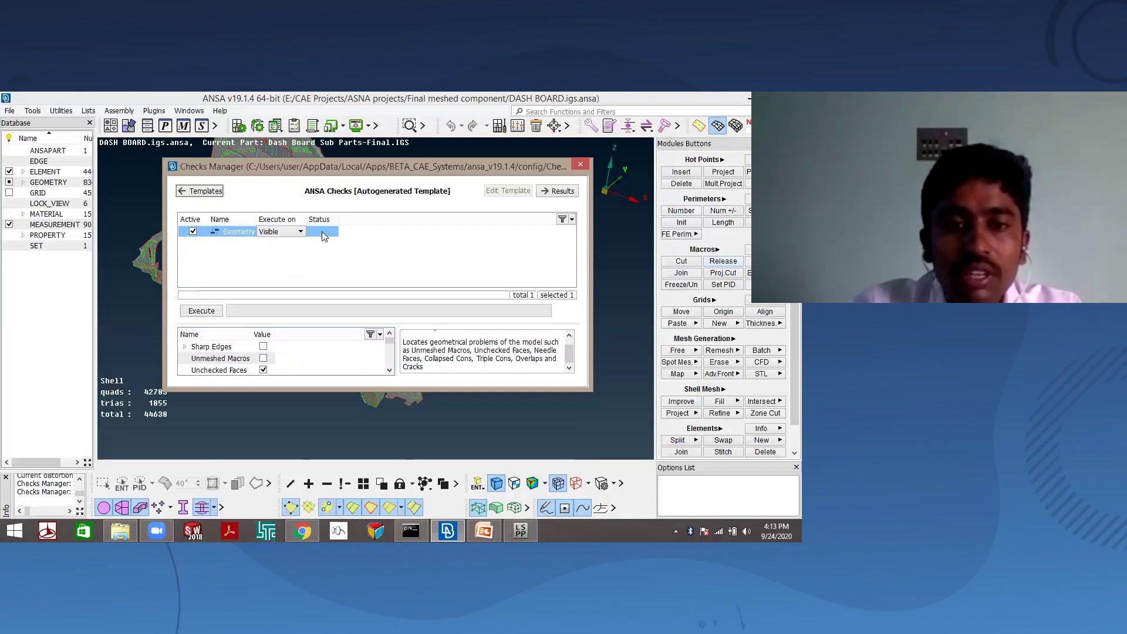
{"action": "right_click", "coordinate": [324, 235]}
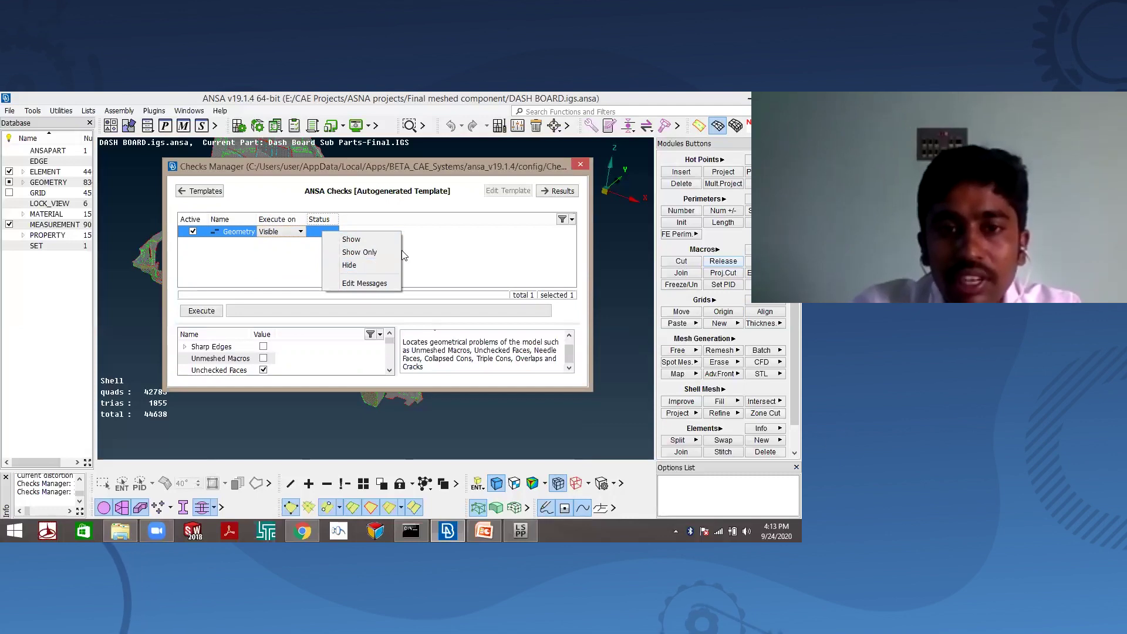
{"action": "left_click", "coordinate": [286, 266]}
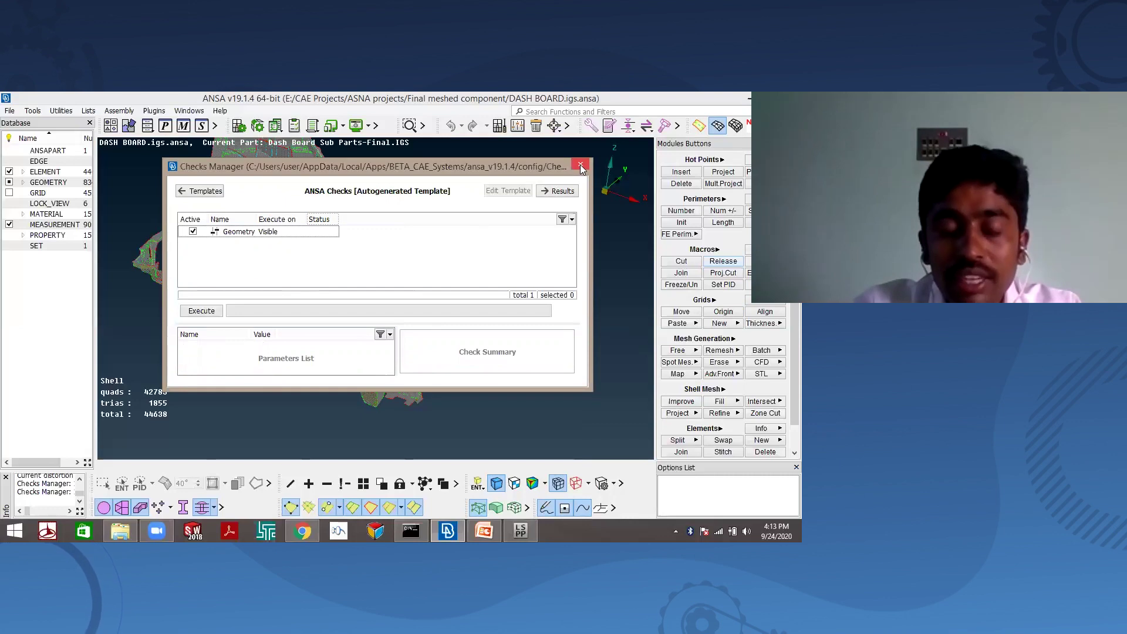
- Consult the PowerPoint overview slide, and in ANSA examine the mesh around the round recess and adjoining yellow clip from several angles
{"action": "left_click", "coordinate": [484, 531]}
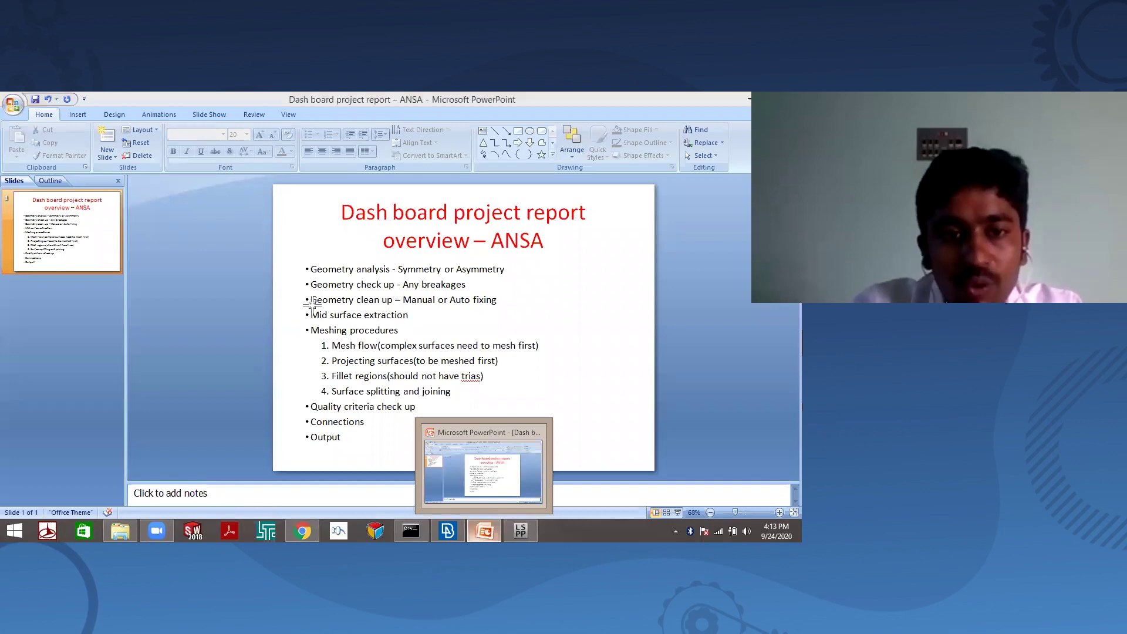
{"action": "key", "text": "alt+Tab"}
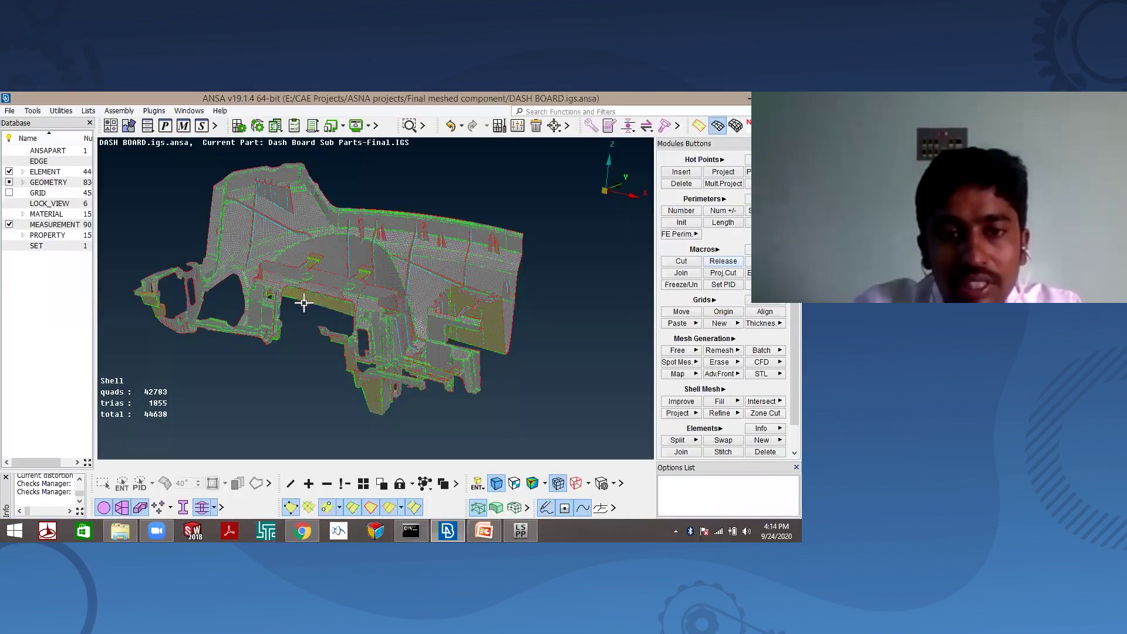
{"action": "scroll", "coordinate": [325, 301], "scroll_direction": "up", "scroll_amount": 5}
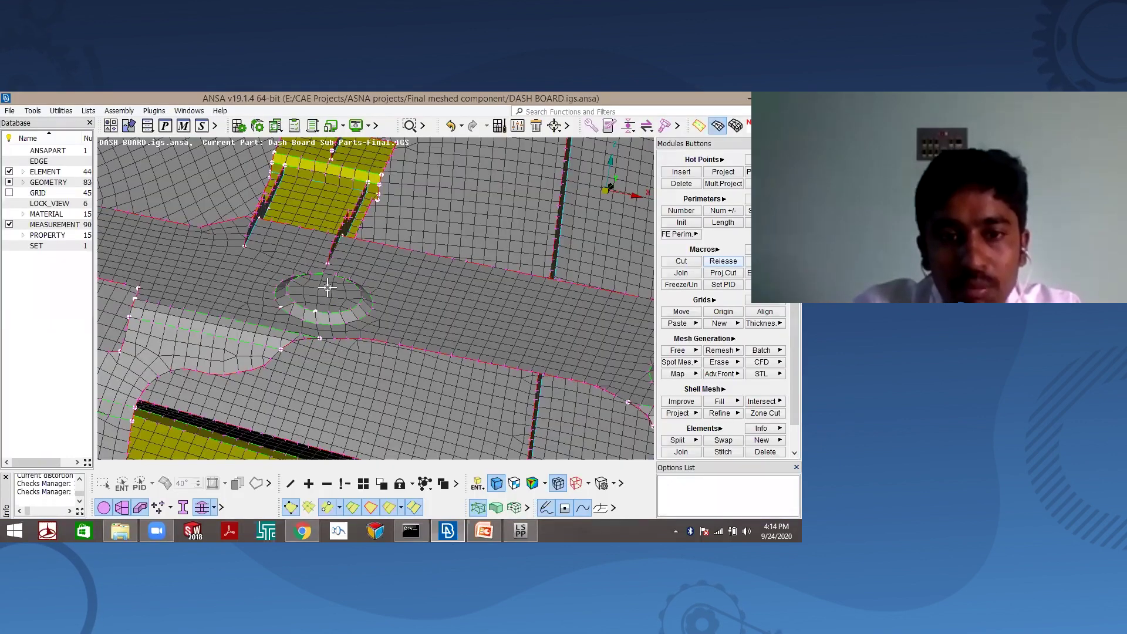
{"action": "left_click_drag", "start_coordinate": [316, 345], "coordinate": [322, 369], "text": "ctrl"}
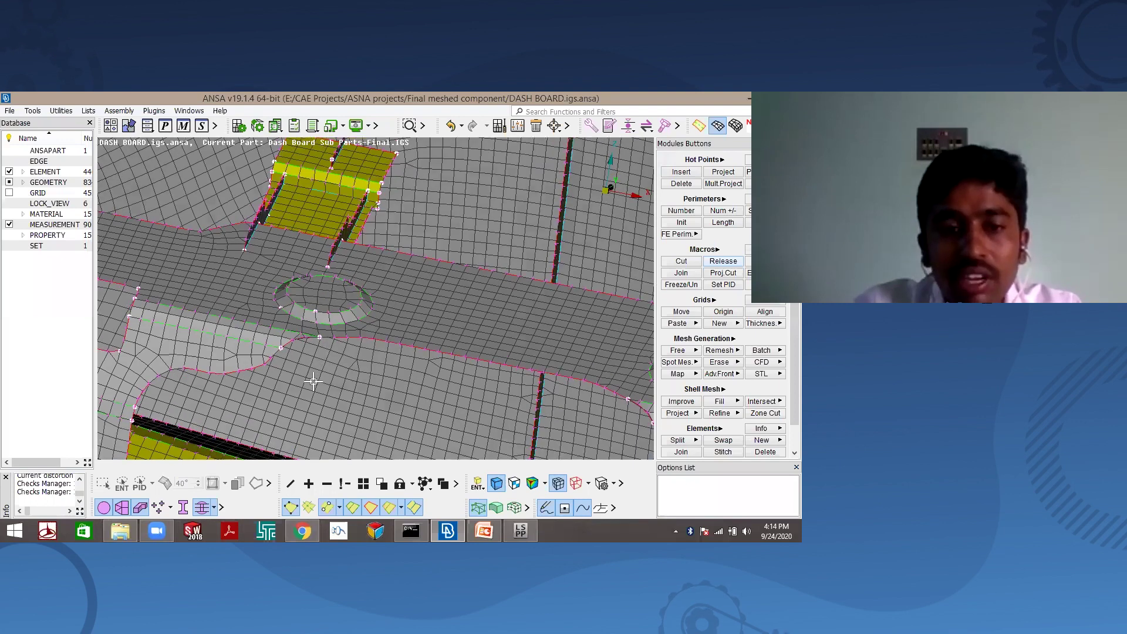
{"action": "left_click_drag", "start_coordinate": [315, 321], "coordinate": [318, 336], "text": "ctrl"}
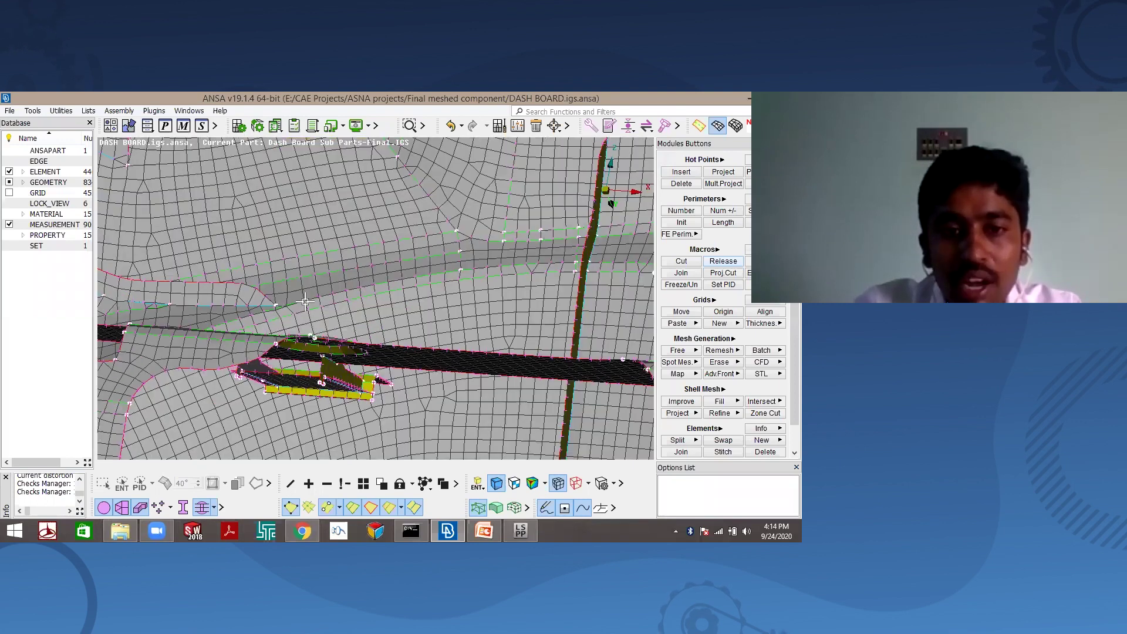
{"action": "left_click_drag", "start_coordinate": [322, 321], "coordinate": [322, 321], "text": "ctrl"}
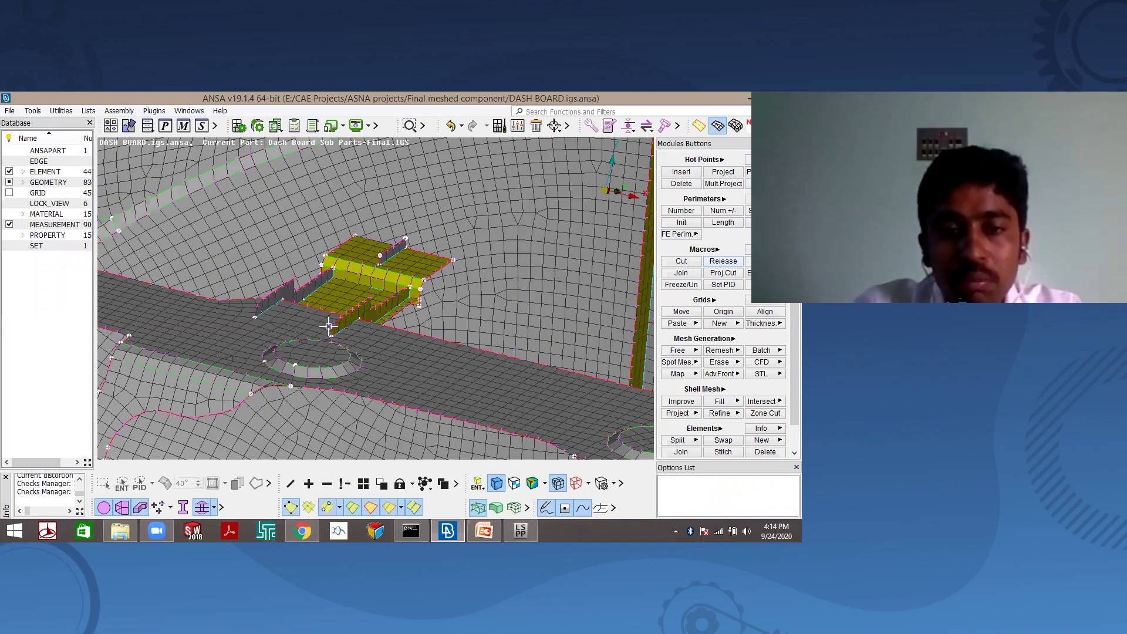
{"action": "left_click_drag", "start_coordinate": [323, 327], "coordinate": [320, 350], "text": "ctrl"}
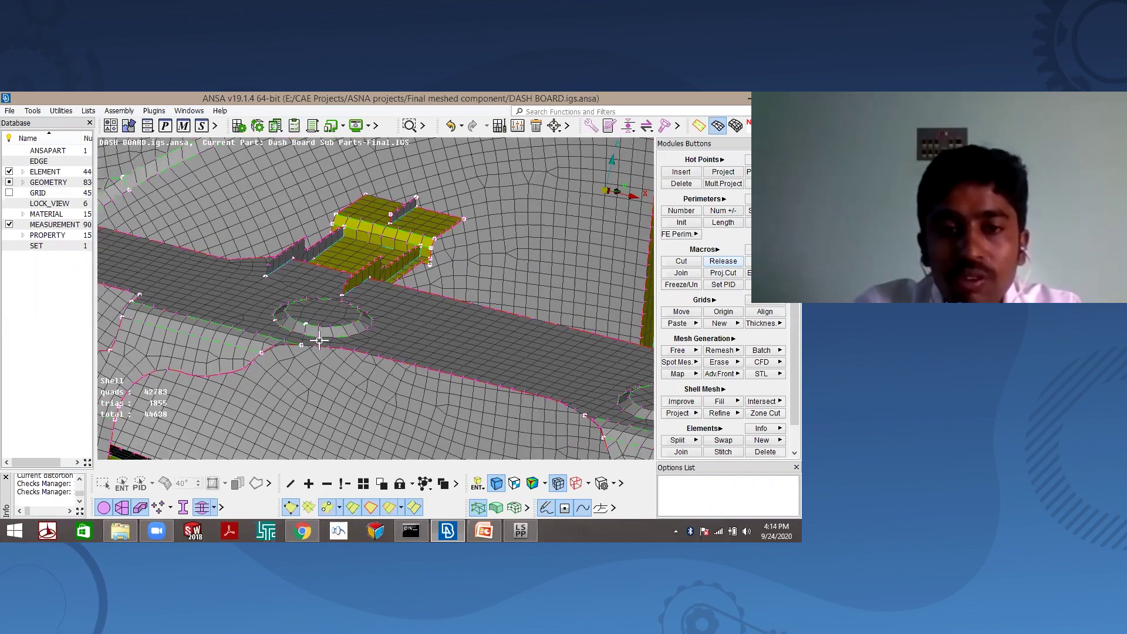
{"action": "left_click_drag", "start_coordinate": [320, 341], "coordinate": [311, 343], "text": "ctrl"}
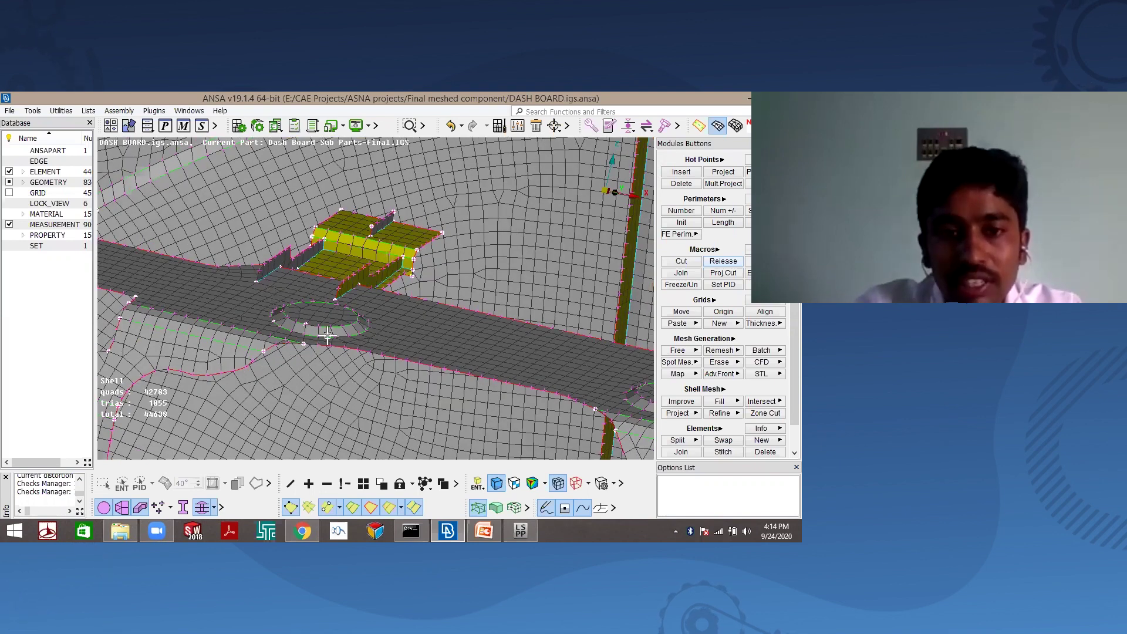
{"action": "left_click_drag", "start_coordinate": [338, 336], "coordinate": [343, 328], "text": "ctrl"}
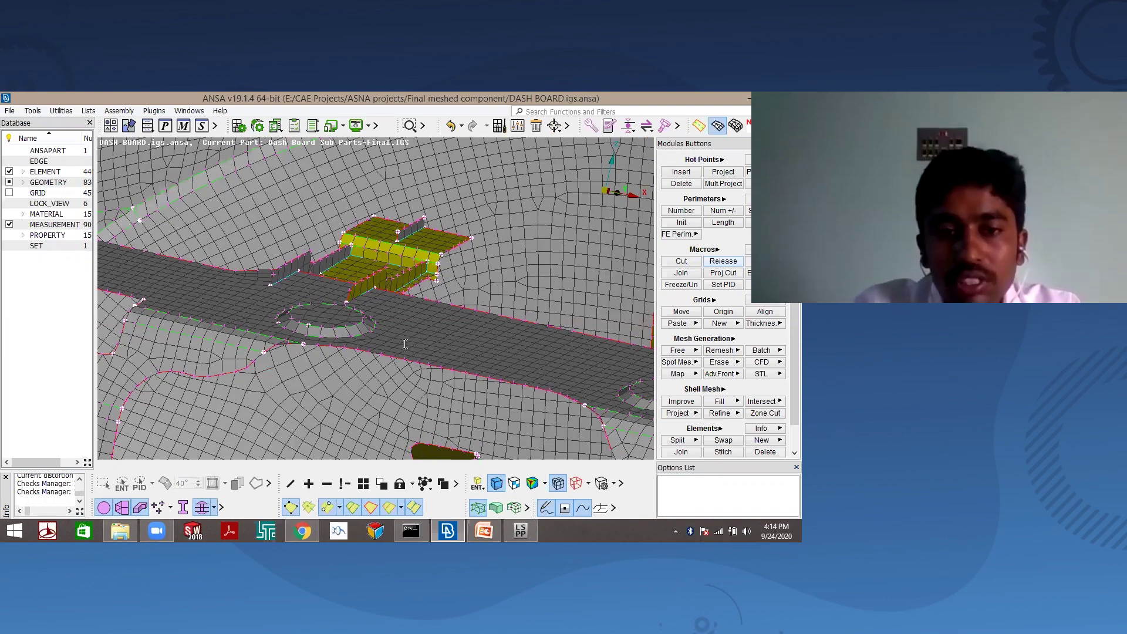
{"action": "left_click_drag", "start_coordinate": [402, 343], "coordinate": [295, 336], "text": "ctrl"}
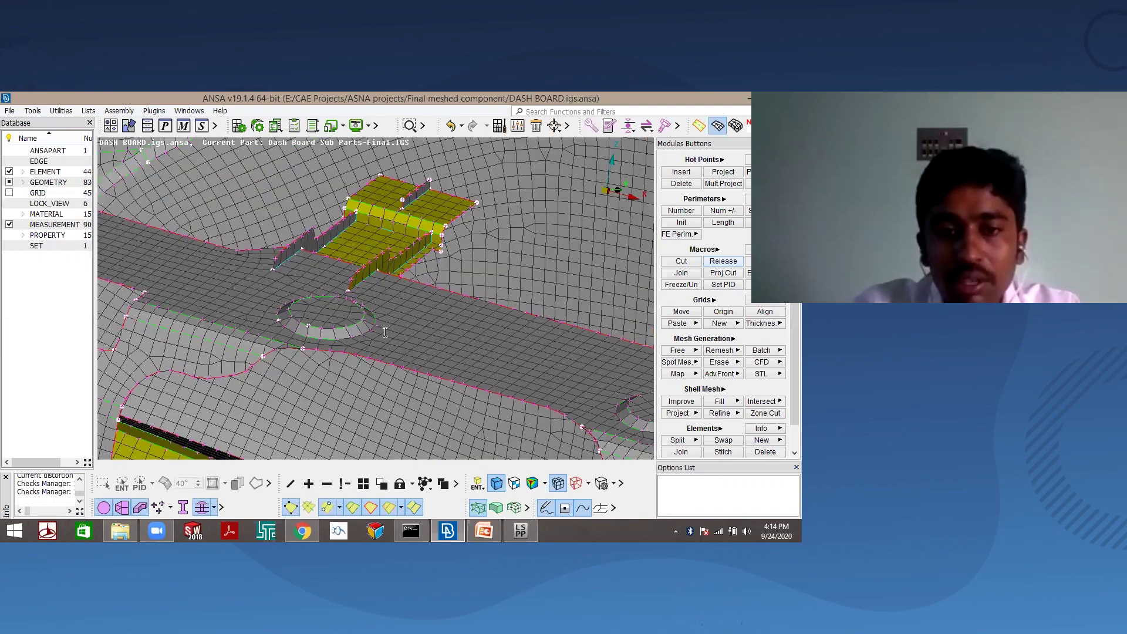
- Consult the PowerPoint overview slide again, and in ANSA examine the dashboard's lower bracket and its projecting arms from several angles
{"action": "key", "text": "alt+Tab"}
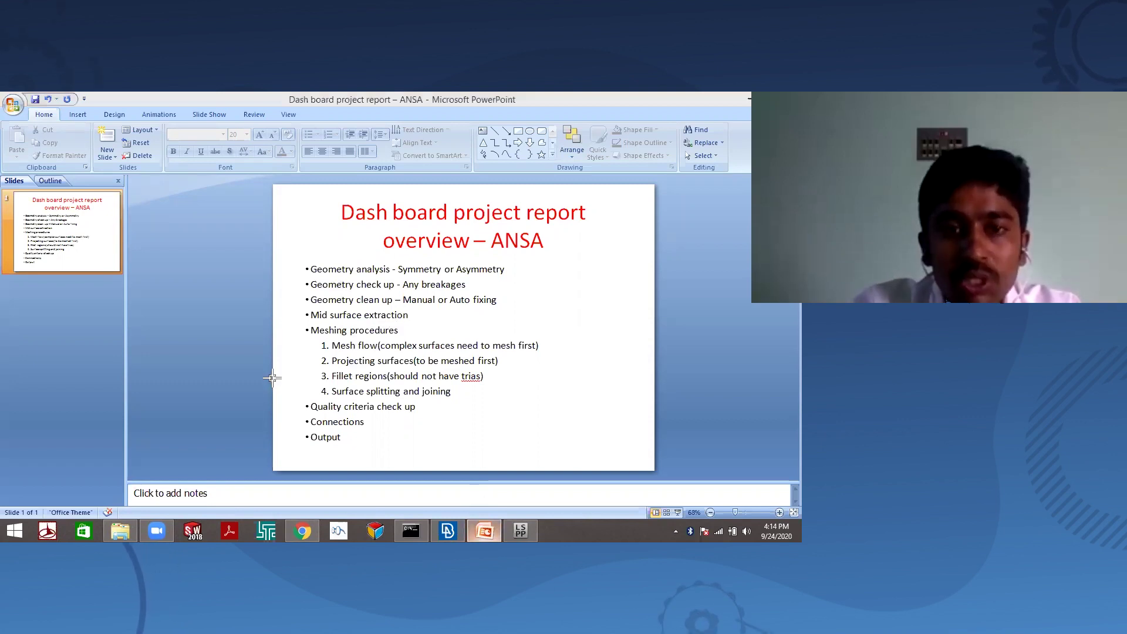
{"action": "key", "text": "alt+Tab"}
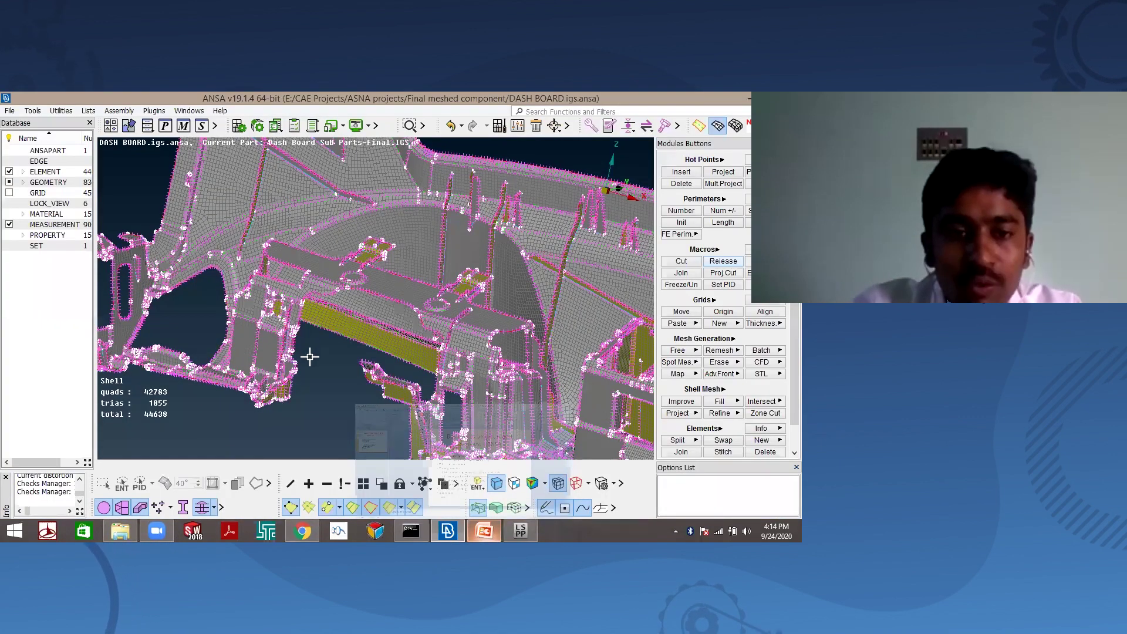
{"action": "scroll", "coordinate": [310, 357], "scroll_direction": "down", "scroll_amount": 5}
{"action": "left_click_drag", "start_coordinate": [309, 357], "coordinate": [317, 369], "text": "ctrl"}
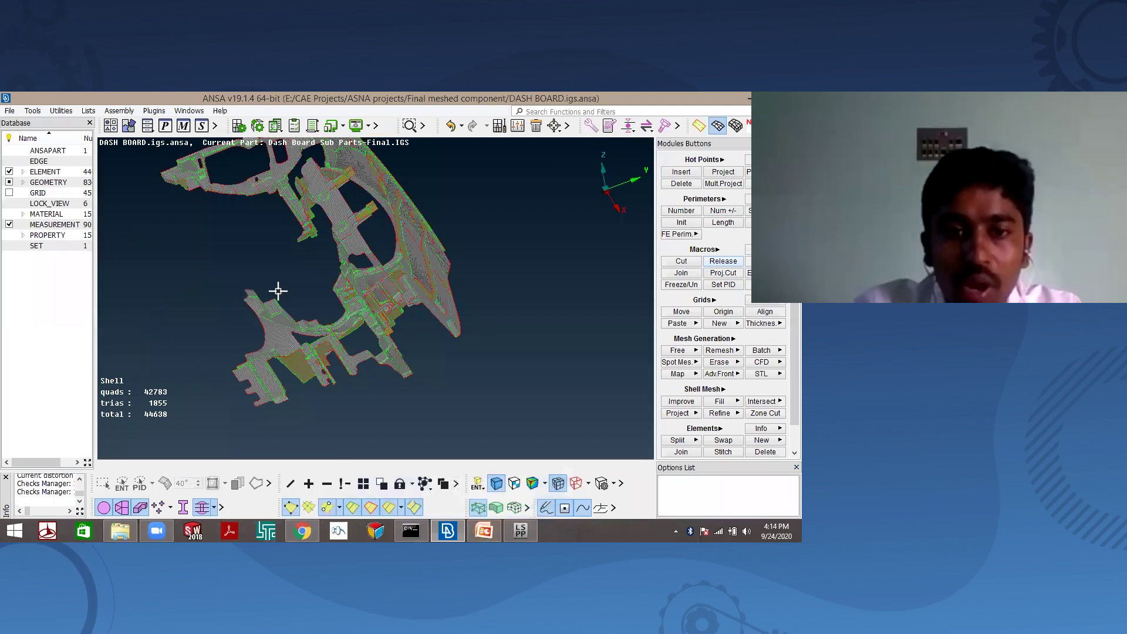
{"action": "left_click_drag", "start_coordinate": [279, 291], "coordinate": [270, 282], "text": "ctrl"}
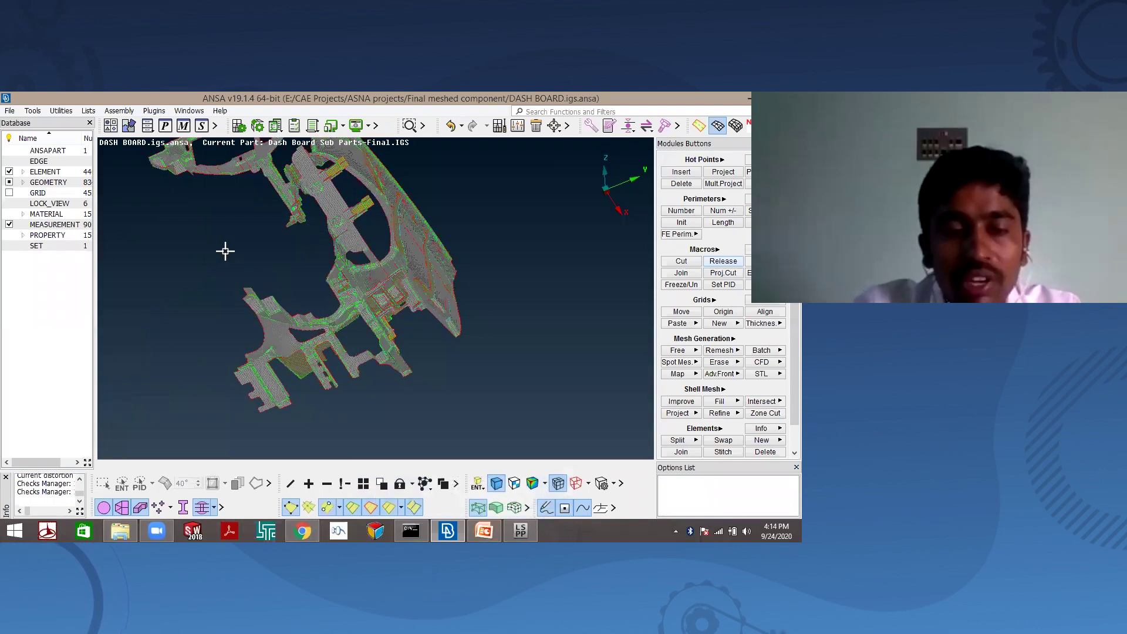
{"action": "scroll", "coordinate": [307, 379], "scroll_direction": "up", "scroll_amount": 5}
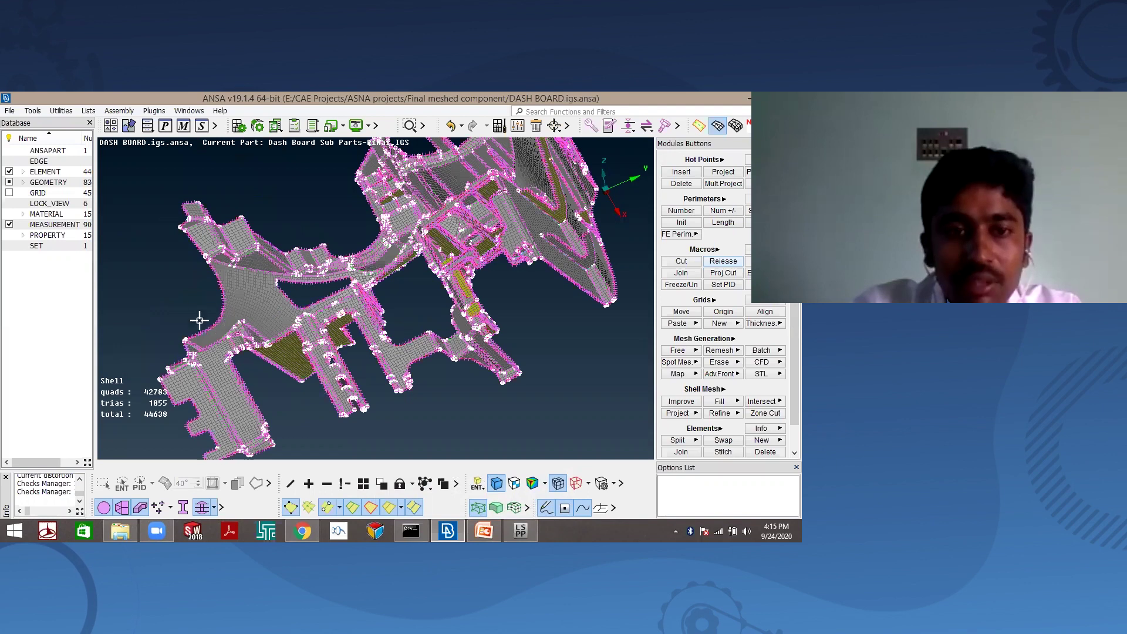
{"action": "left_click_drag", "start_coordinate": [363, 316], "coordinate": [341, 358], "text": "ctrl"}
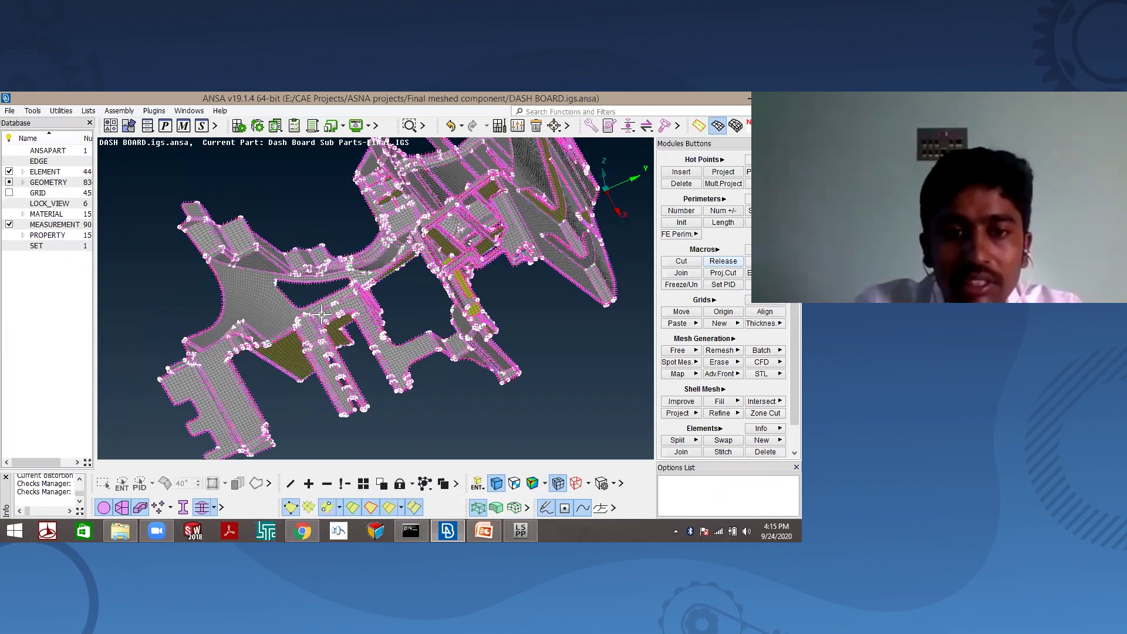
{"action": "left_click_drag", "start_coordinate": [280, 381], "coordinate": [397, 395], "text": "ctrl"}
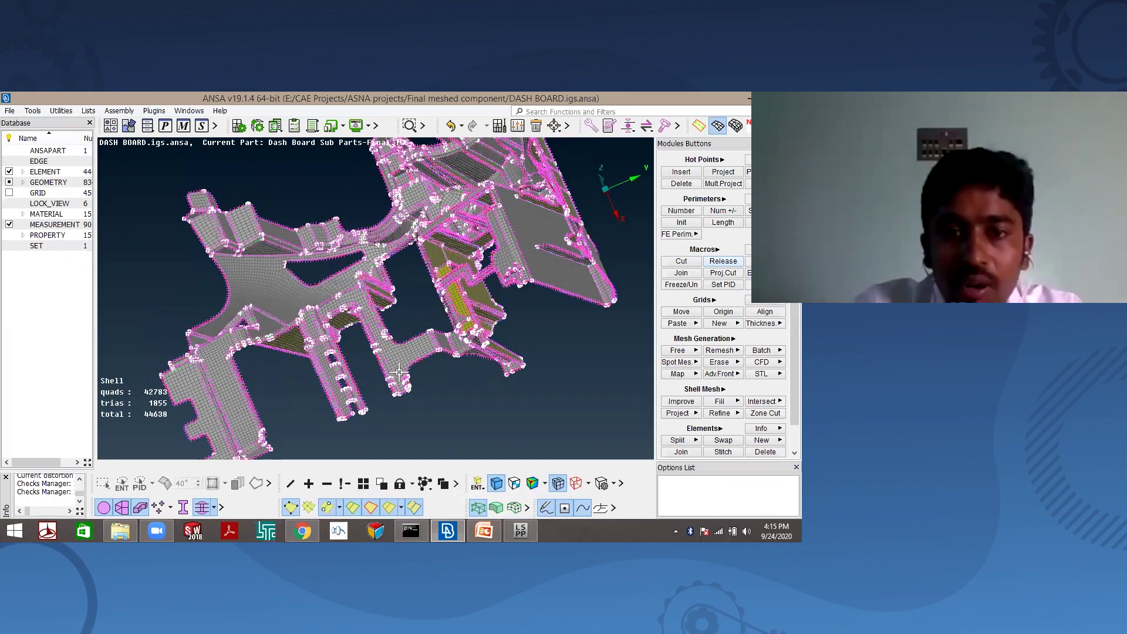
{"action": "middle_click_drag", "start_coordinate": [404, 263], "coordinate": [452, 272], "text": "ctrl"}
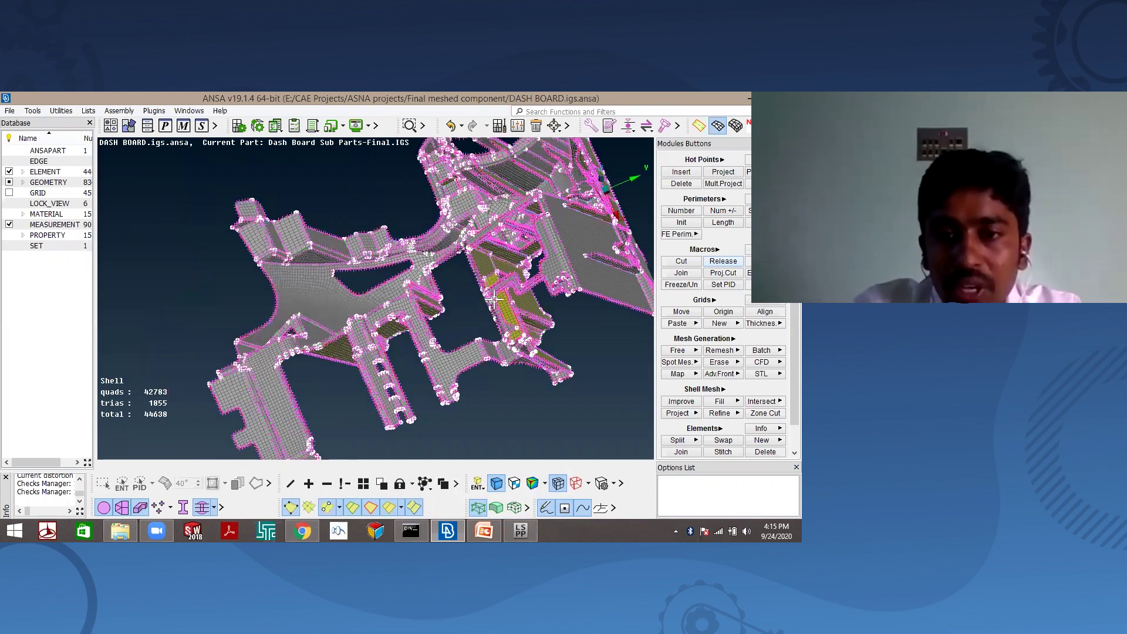
- Examine the dashboard's lower bracket and its junction with the adjoining long panel from several angles
{"action": "scroll", "coordinate": [497, 293], "scroll_direction": "down", "scroll_amount": 3}
{"action": "left_click_drag", "start_coordinate": [497, 293], "coordinate": [498, 285], "text": "ctrl"}
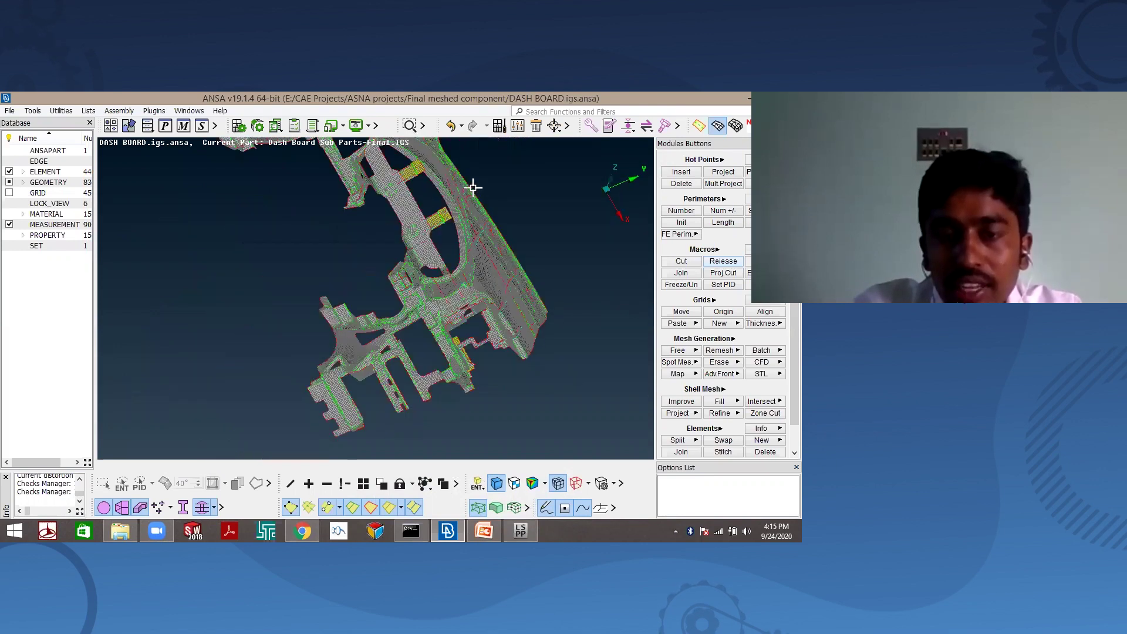
{"action": "left_click_drag", "start_coordinate": [536, 347], "coordinate": [492, 318], "text": "ctrl"}
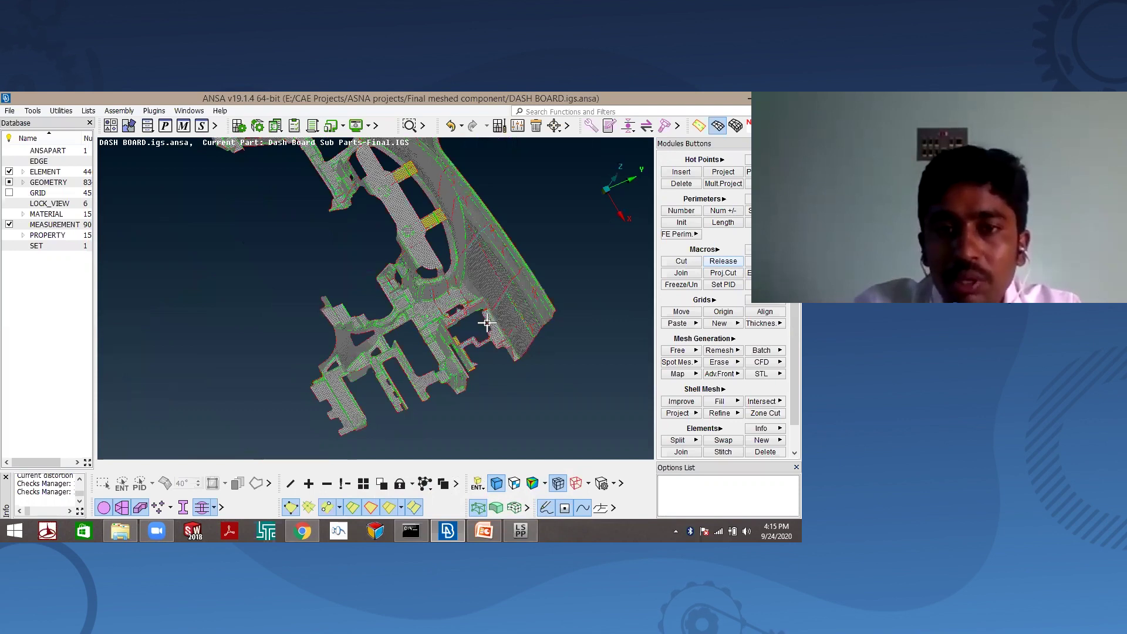
{"action": "scroll", "coordinate": [487, 323], "scroll_direction": "up", "scroll_amount": 3}
{"action": "scroll", "coordinate": [443, 396], "scroll_direction": "down", "scroll_amount": 5}
{"action": "left_click_drag", "start_coordinate": [434, 359], "coordinate": [465, 380], "text": "ctrl"}
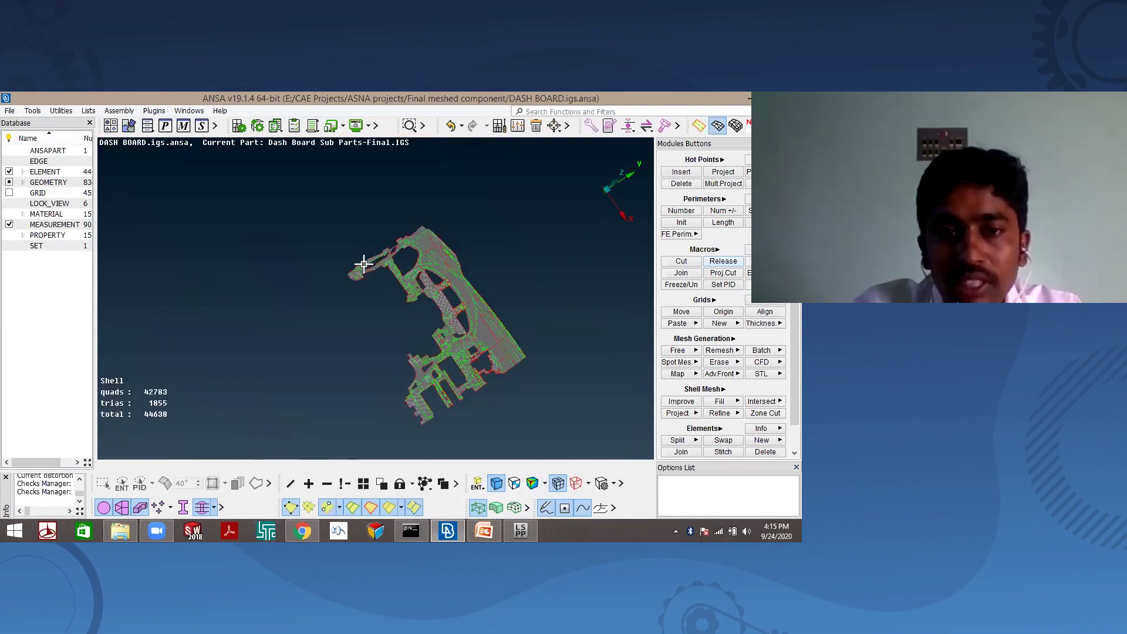
- Examine the slender frame at the dashboard's opposite end in close-up and in relation to the whole mesh
{"action": "scroll", "coordinate": [353, 254], "scroll_direction": "up", "scroll_amount": 3}
{"action": "left_click_drag", "start_coordinate": [320, 261], "coordinate": [312, 284], "text": "ctrl"}
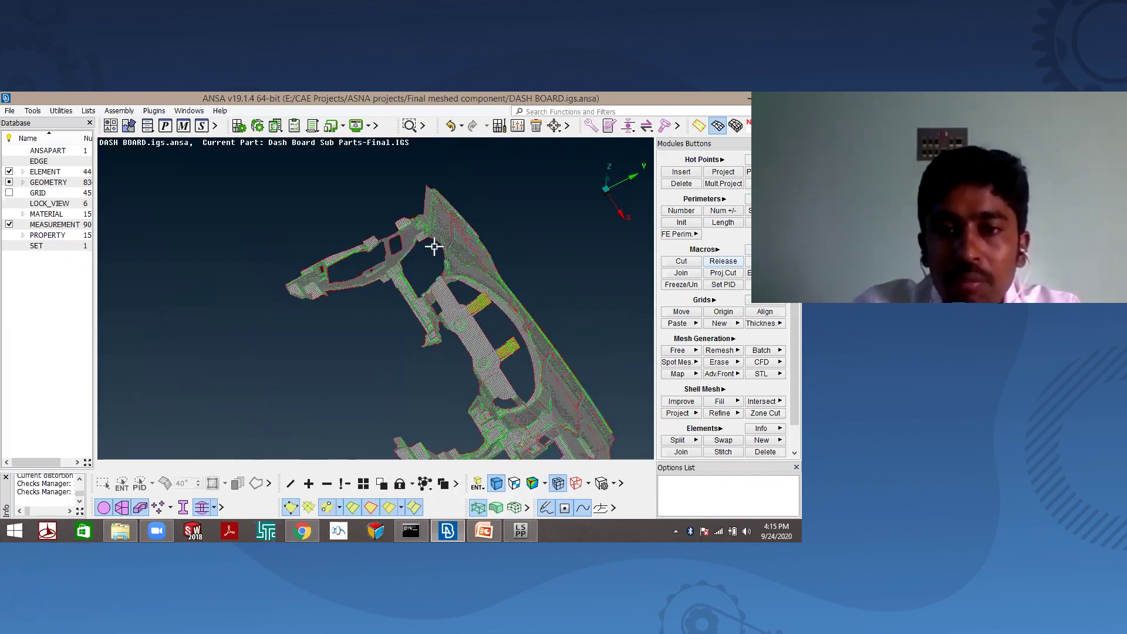
{"action": "scroll", "coordinate": [399, 245], "scroll_direction": "down", "scroll_amount": 4}
{"action": "left_click_drag", "start_coordinate": [451, 390], "coordinate": [465, 303], "text": "ctrl"}
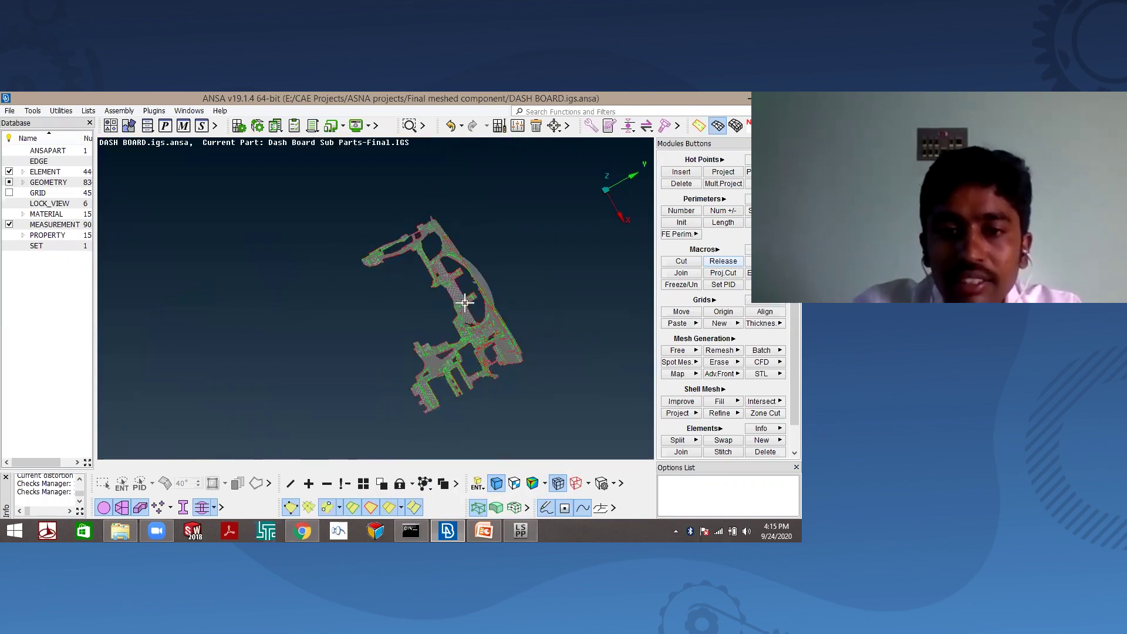
{"action": "scroll", "coordinate": [428, 382], "scroll_direction": "up", "scroll_amount": 4}
{"action": "scroll", "coordinate": [430, 383], "scroll_direction": "down", "scroll_amount": 4}
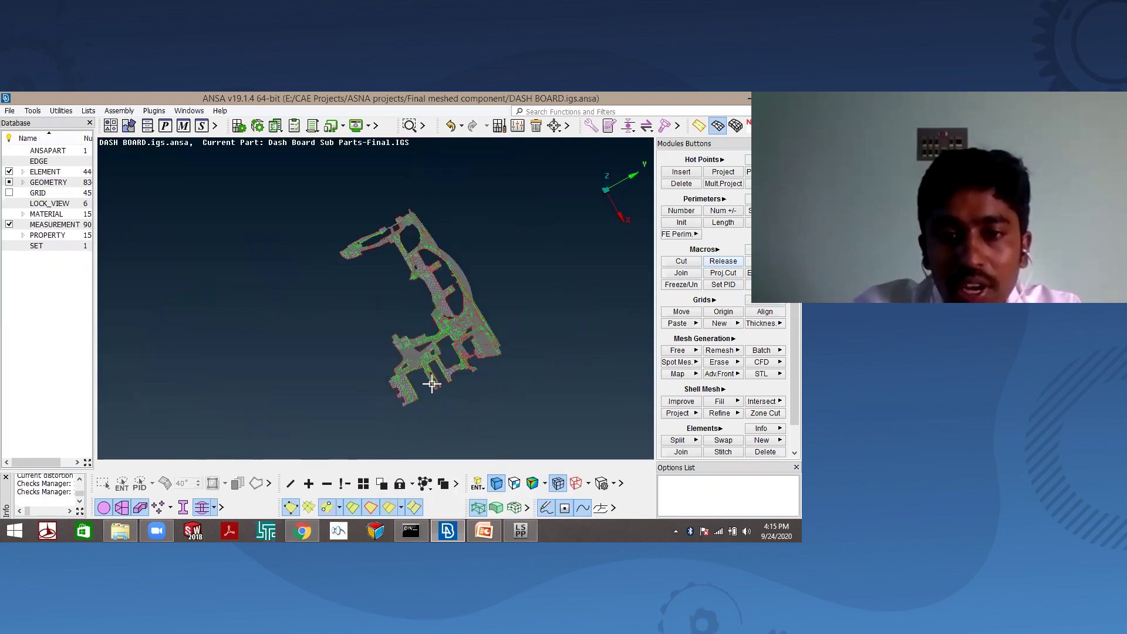
{"action": "left_click_drag", "start_coordinate": [377, 341], "coordinate": [395, 420], "text": "ctrl"}
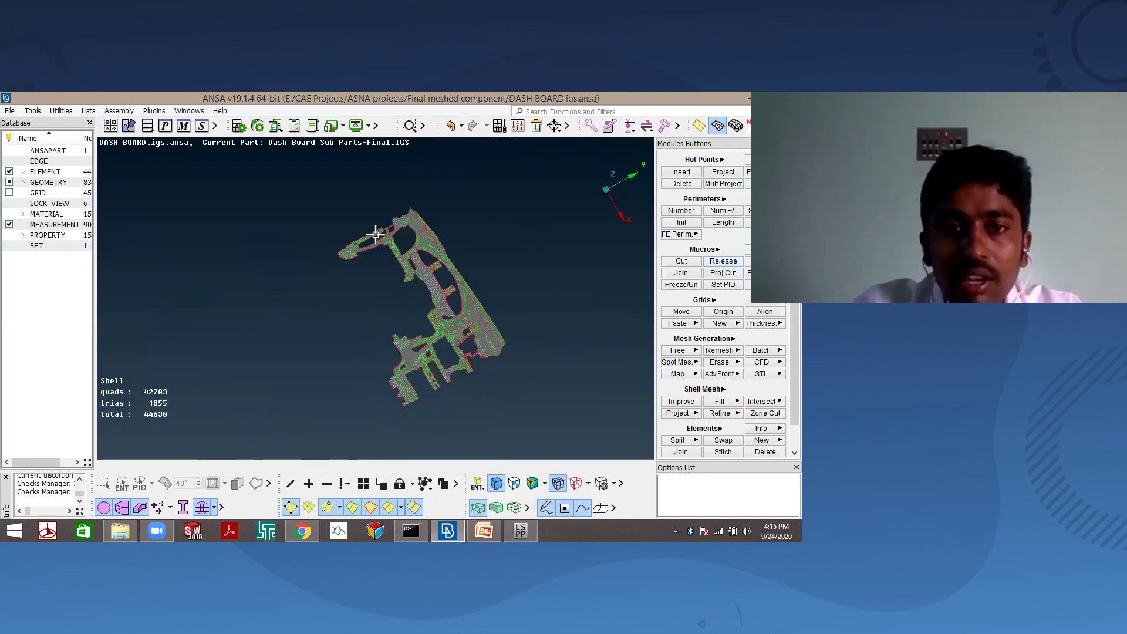
- Turn the dashboard upright and examine the ribbed inner face of its raised end in close-up
{"action": "left_click_drag", "start_coordinate": [333, 228], "coordinate": [417, 338], "text": "ctrl"}
{"action": "scroll", "coordinate": [407, 229], "scroll_direction": "up", "scroll_amount": 4}
{"action": "scroll", "coordinate": [402, 233], "scroll_direction": "up", "scroll_amount": 6}
{"action": "left_click_drag", "start_coordinate": [403, 234], "coordinate": [376, 362], "text": "ctrl"}
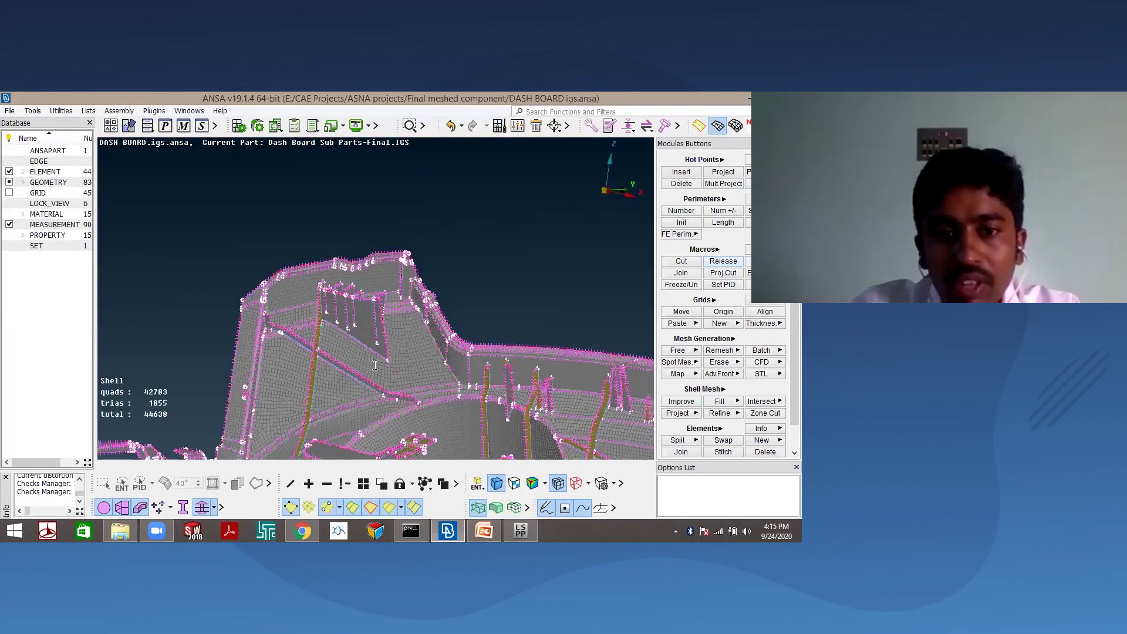
- Consult the meshing procedures on the PowerPoint overview slide, and in ANSA examine the small ribs projecting from the raised end's panel
{"action": "key", "text": "alt+Tab"}
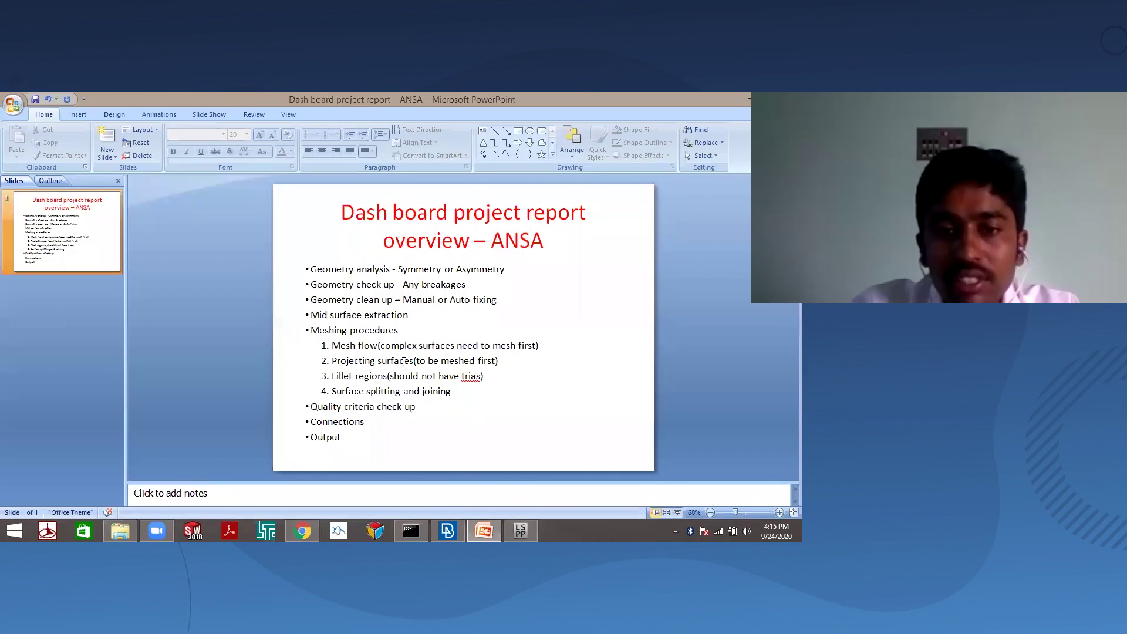
{"action": "key", "text": "alt+Tab"}
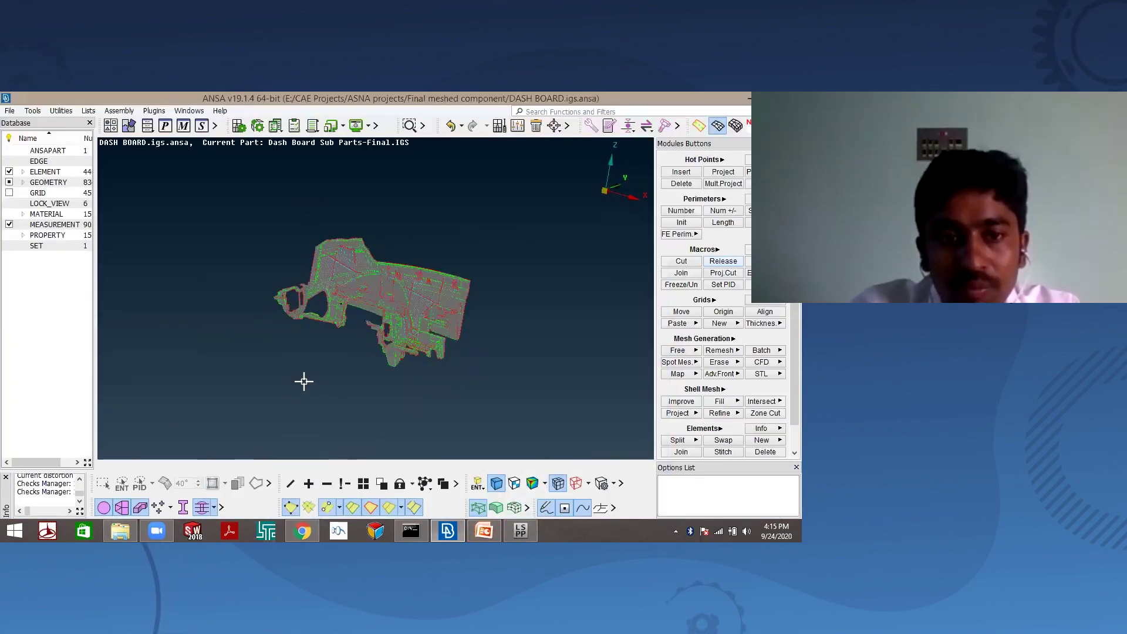
{"action": "scroll", "coordinate": [377, 234], "scroll_direction": "up", "scroll_amount": 5}
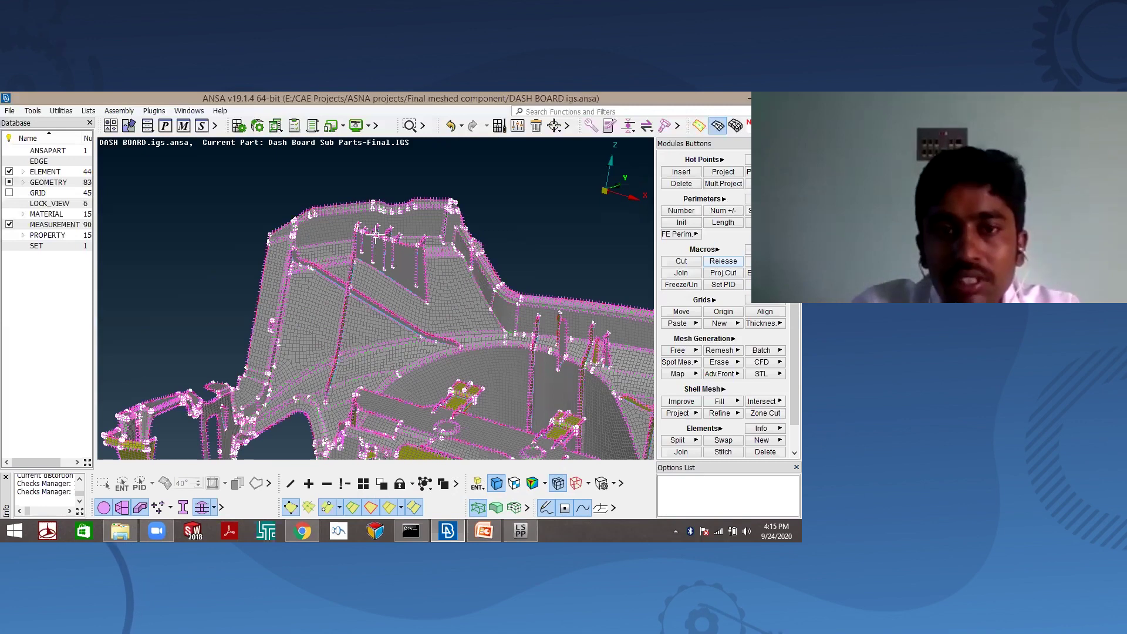
{"action": "scroll", "coordinate": [376, 235], "scroll_direction": "up", "scroll_amount": 3}
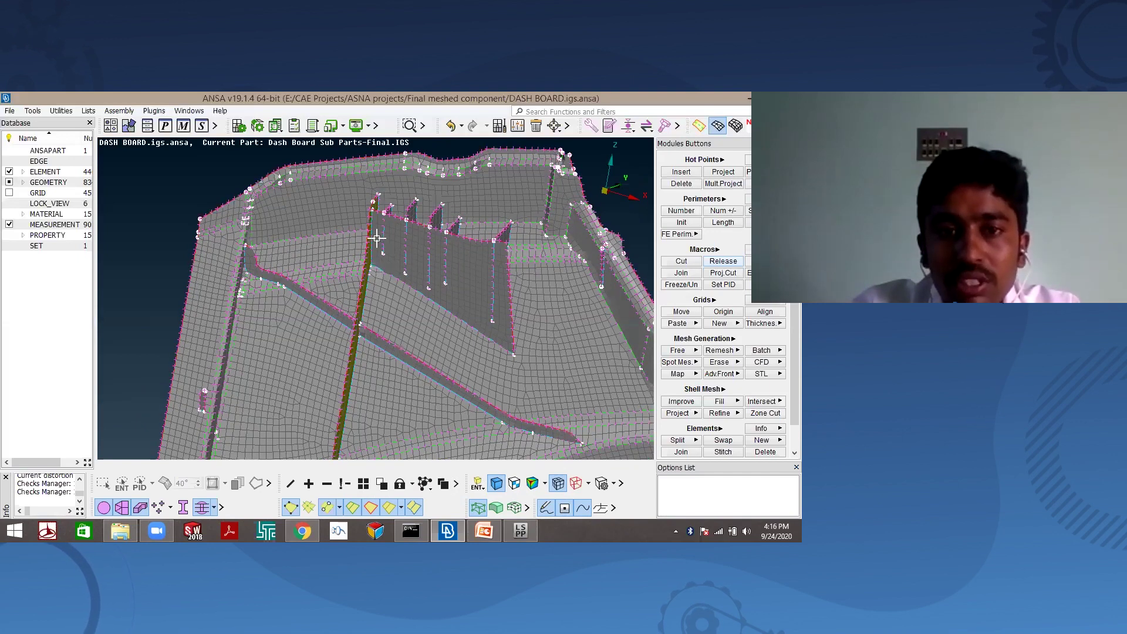
{"action": "left_click_drag", "start_coordinate": [377, 253], "coordinate": [381, 252], "text": "ctrl"}
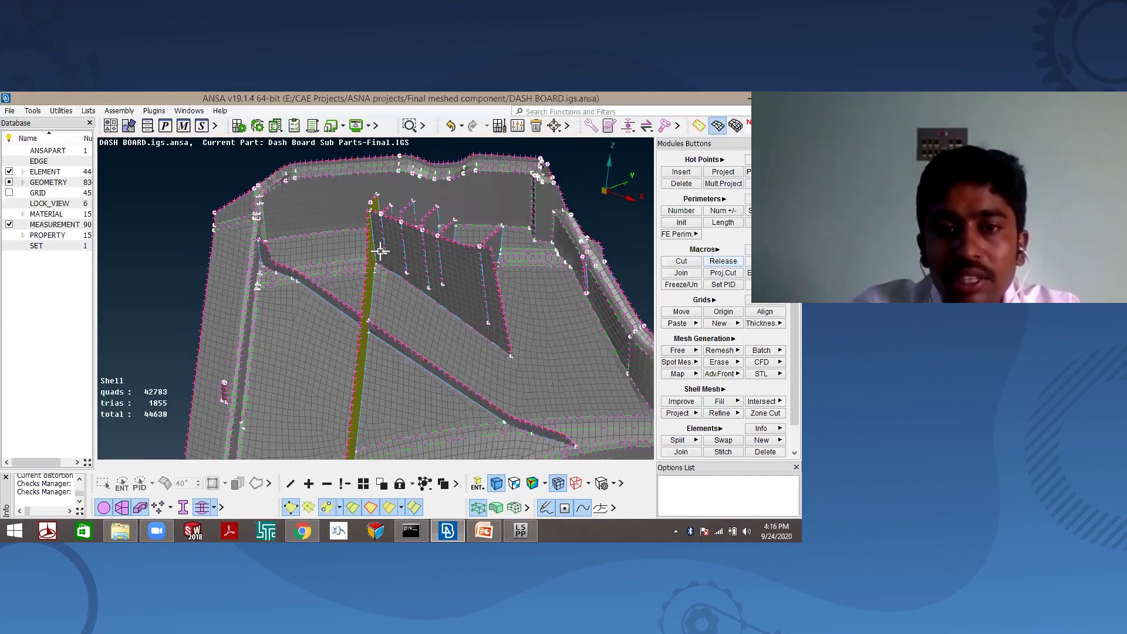
{"action": "scroll", "coordinate": [394, 272], "scroll_direction": "up", "scroll_amount": 5}
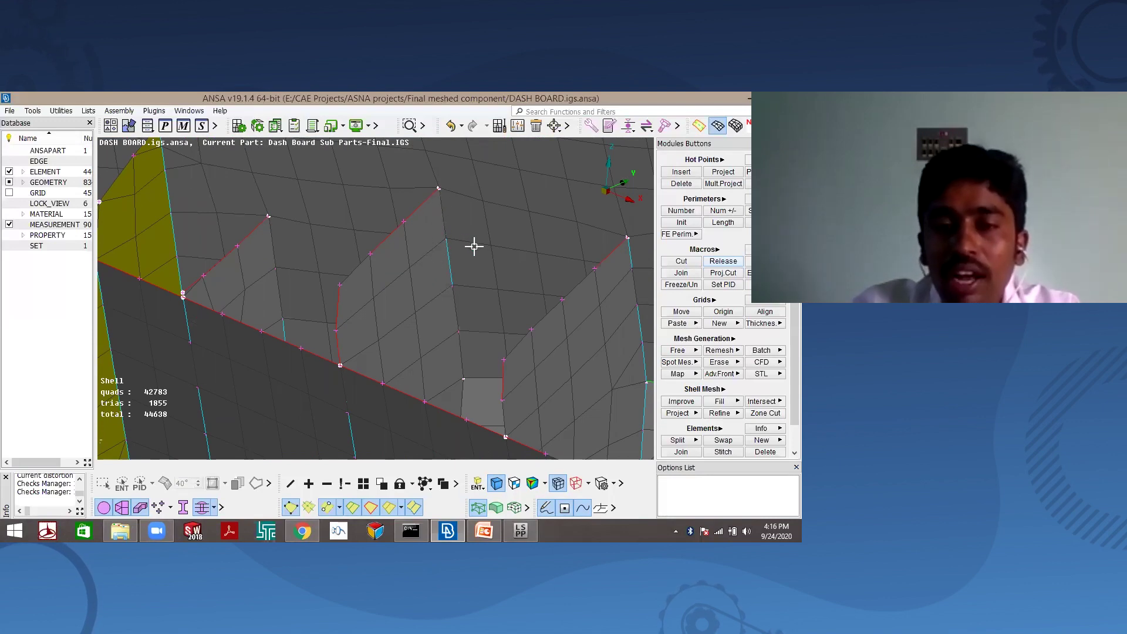
{"action": "scroll", "coordinate": [415, 248], "scroll_direction": "up", "scroll_amount": 2}
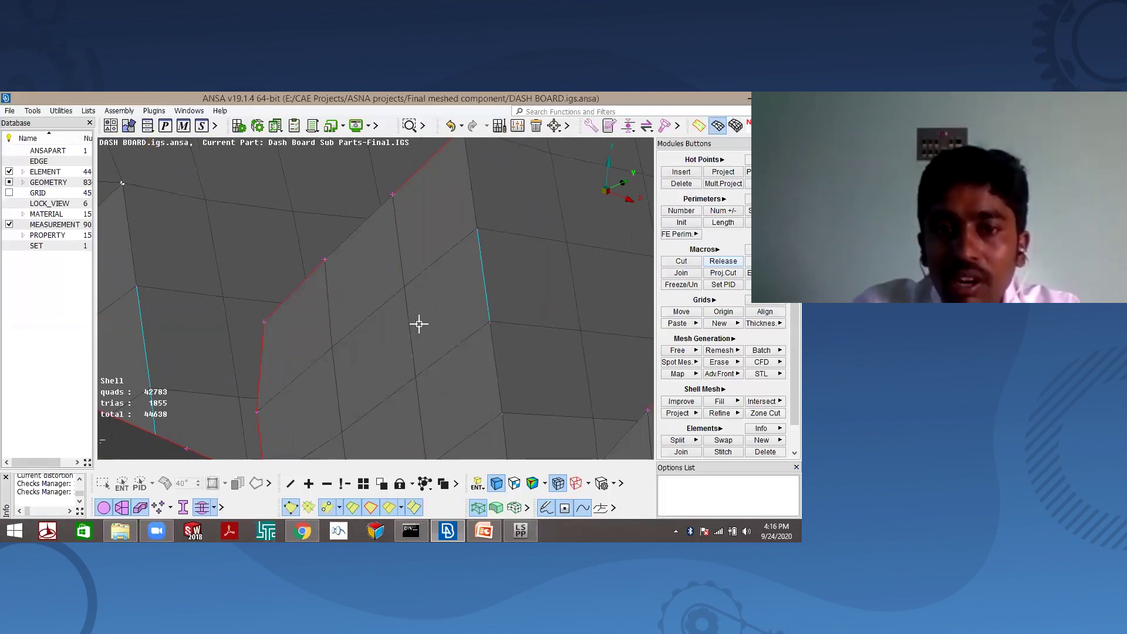
{"action": "scroll", "coordinate": [419, 324], "scroll_direction": "down", "scroll_amount": 2}
{"action": "scroll", "coordinate": [431, 294], "scroll_direction": "down", "scroll_amount": 3}
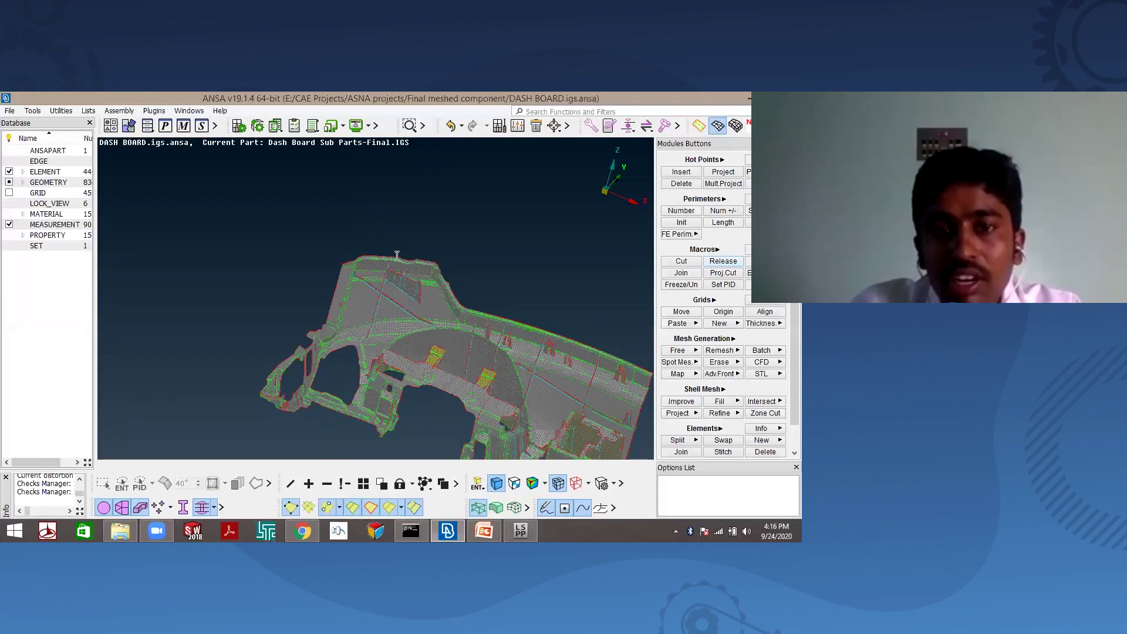
- Examine the element rows in the fillet along the dashboard's upper edge and the panel with ribs below it
{"action": "scroll", "coordinate": [397, 256], "scroll_direction": "up", "scroll_amount": 5}
{"action": "scroll", "coordinate": [395, 237], "scroll_direction": "up", "scroll_amount": 3}
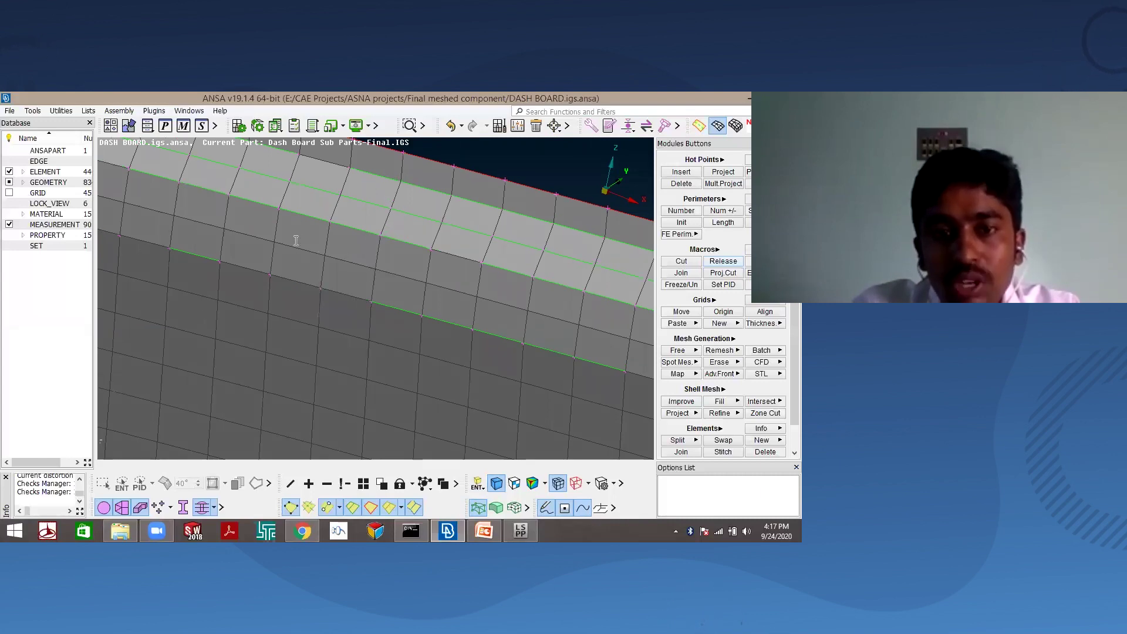
{"action": "left_click_drag", "start_coordinate": [296, 241], "coordinate": [354, 258], "text": "ctrl"}
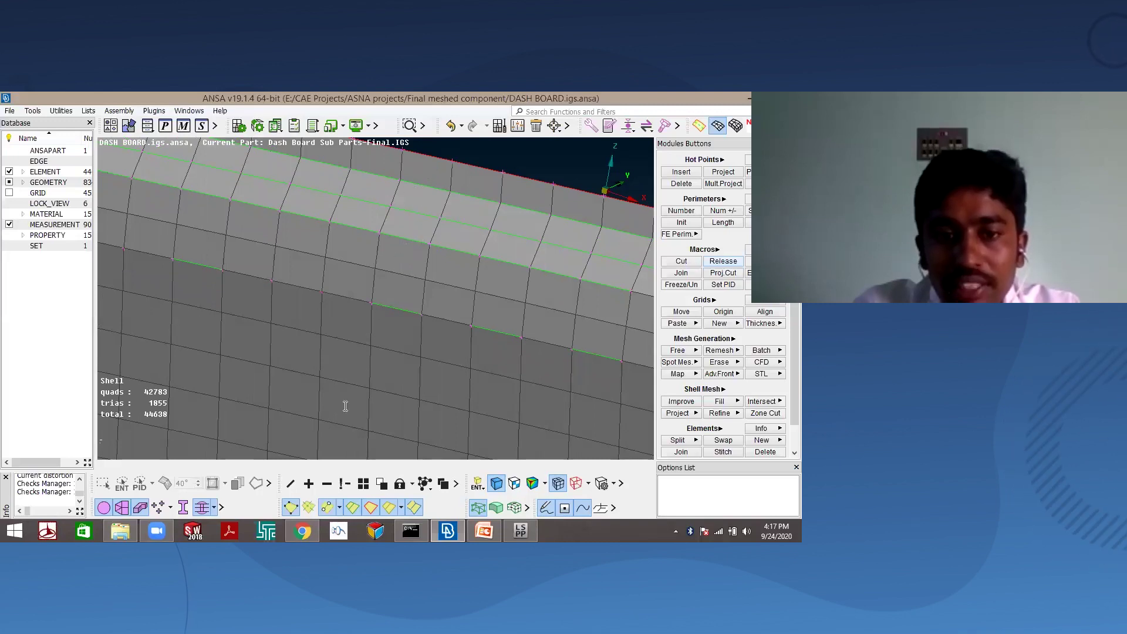
{"action": "scroll", "coordinate": [353, 343], "scroll_direction": "down", "scroll_amount": 4}
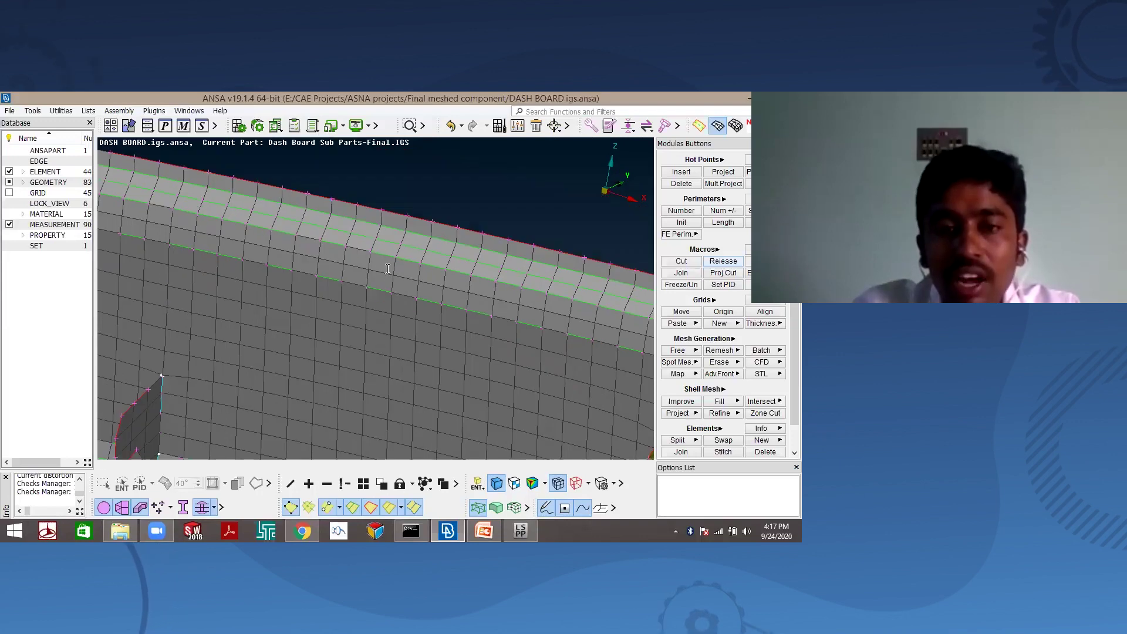
{"action": "scroll", "coordinate": [387, 269], "scroll_direction": "down", "scroll_amount": 2}
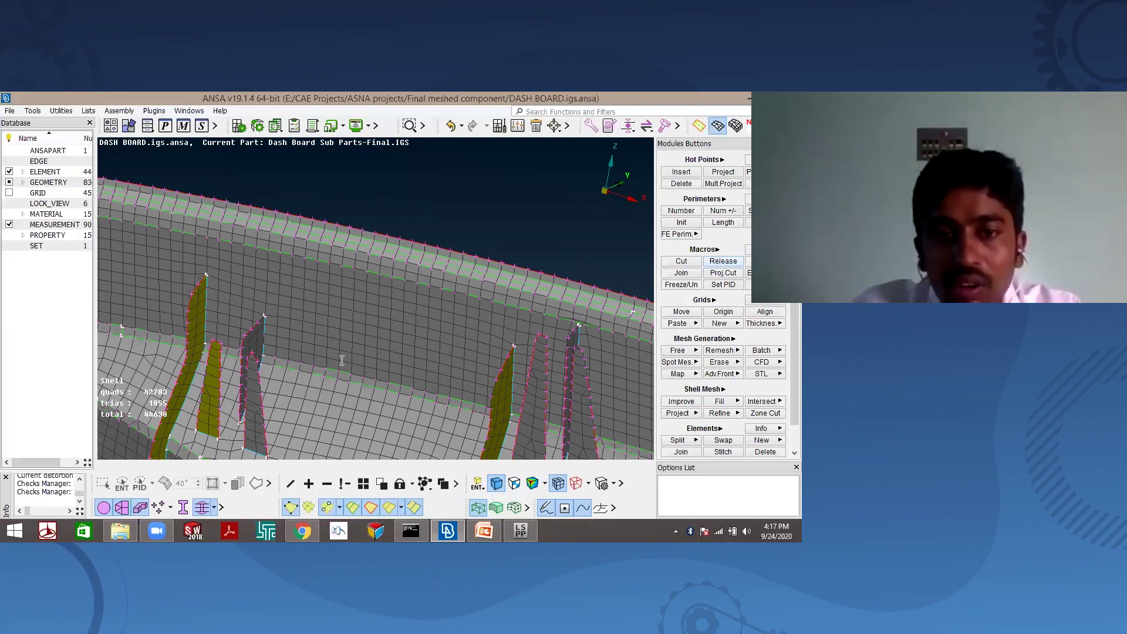
{"action": "scroll", "coordinate": [343, 367], "scroll_direction": "down", "scroll_amount": 2}
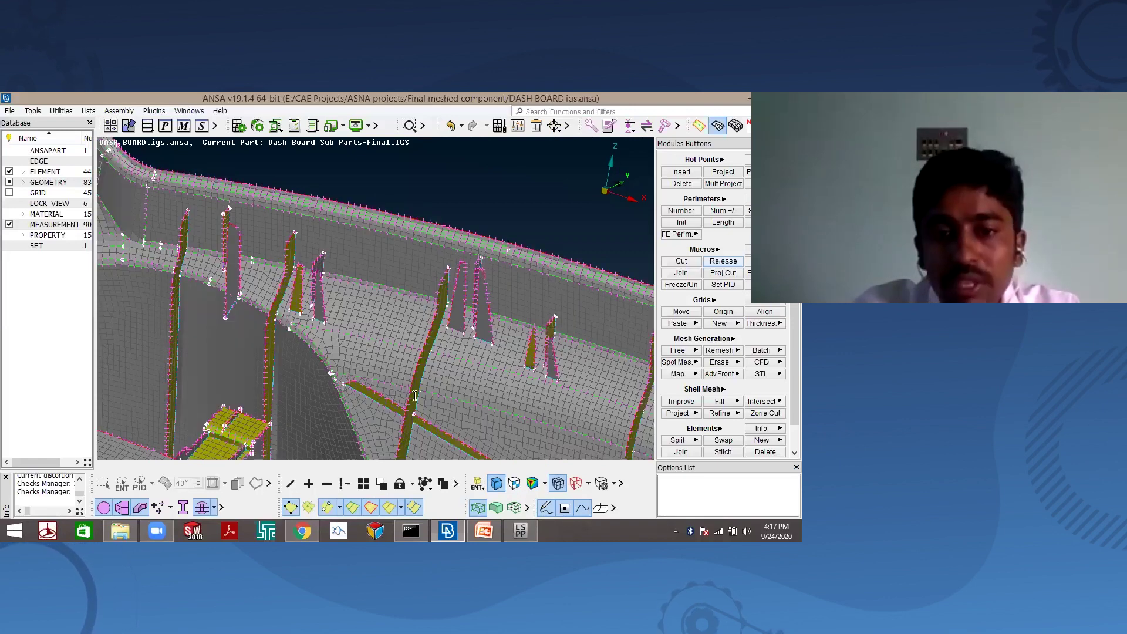
- Consult the PowerPoint overview slide again, and in ANSA examine the mesh where the raised end meets the arched opening
{"action": "left_click", "coordinate": [484, 531]}
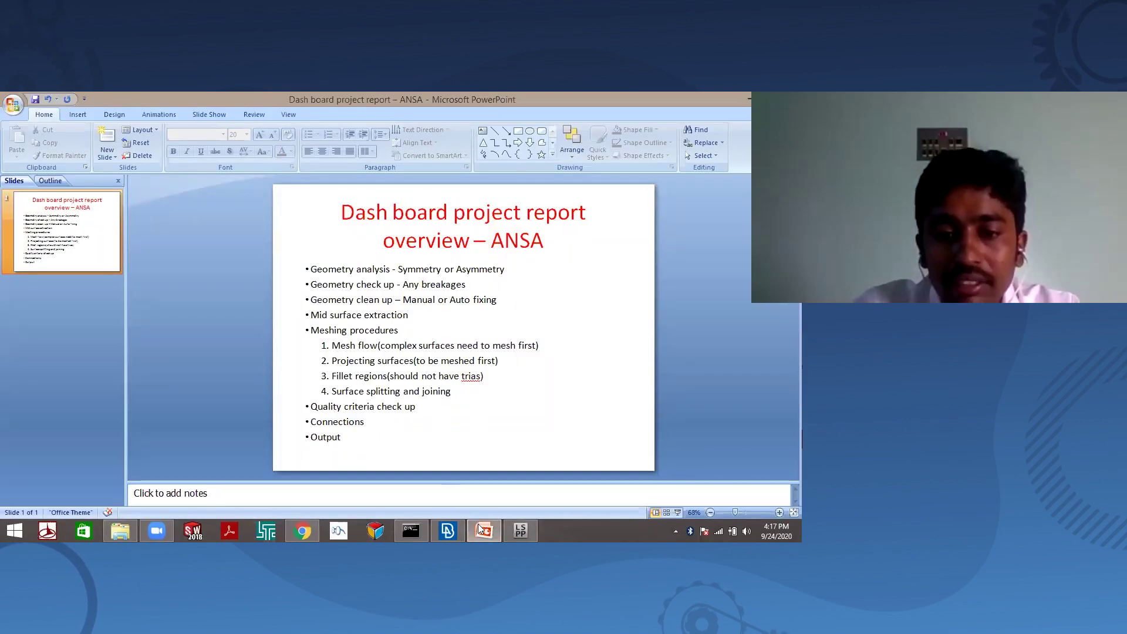
{"action": "key", "text": "alt+Tab"}
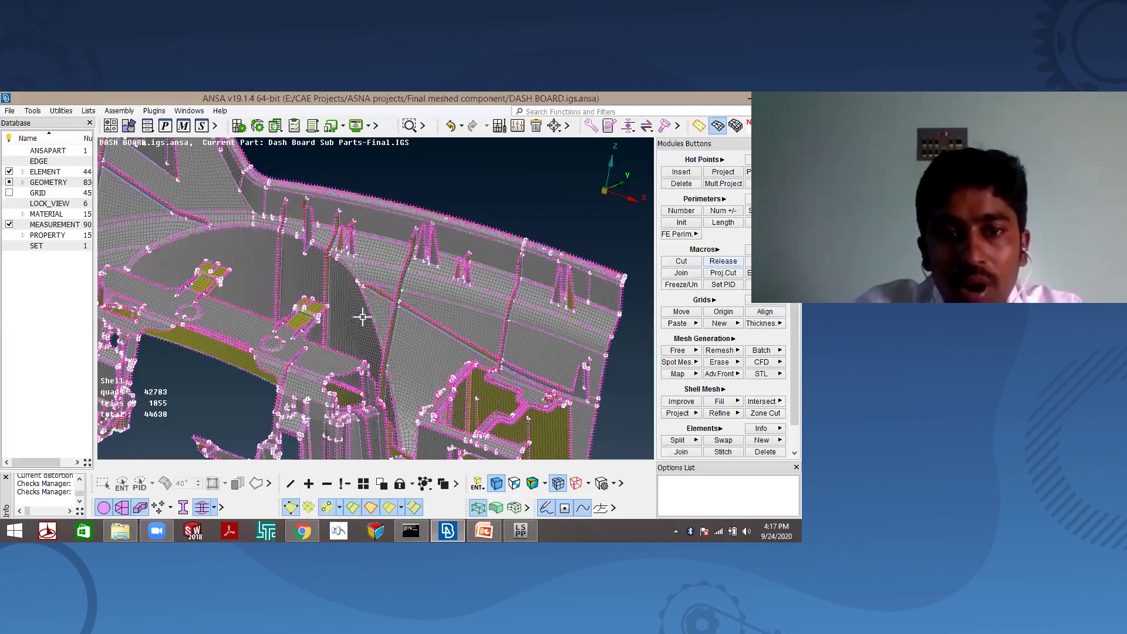
{"action": "scroll", "coordinate": [284, 271], "scroll_direction": "down", "scroll_amount": 5}
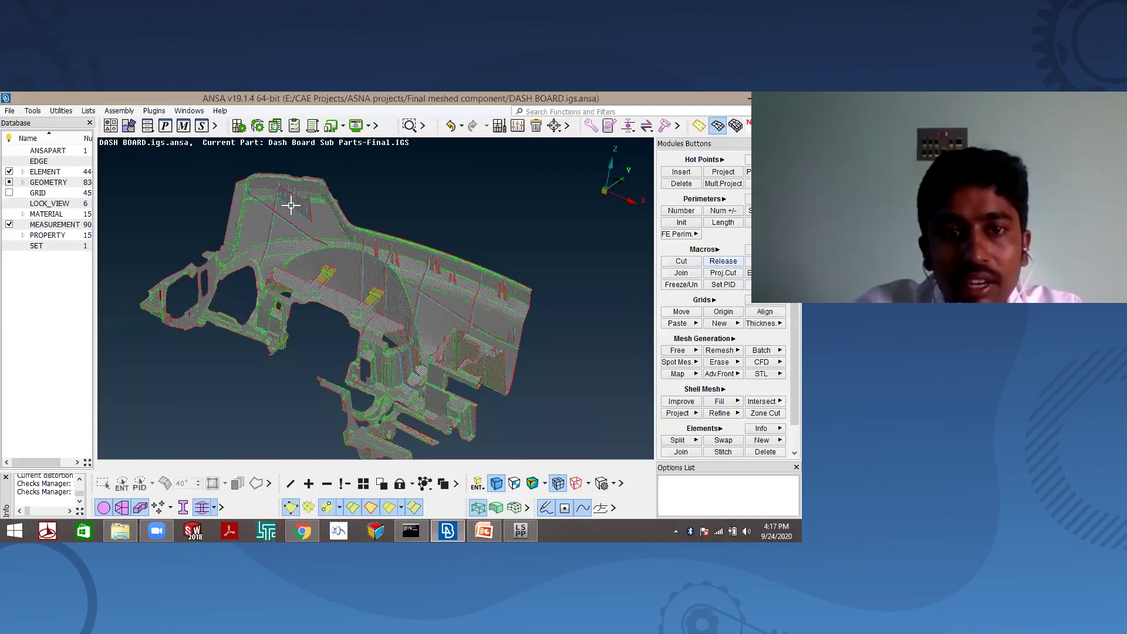
{"action": "right_click_drag", "start_coordinate": [290, 196], "coordinate": [296, 258], "text": "ctrl"}
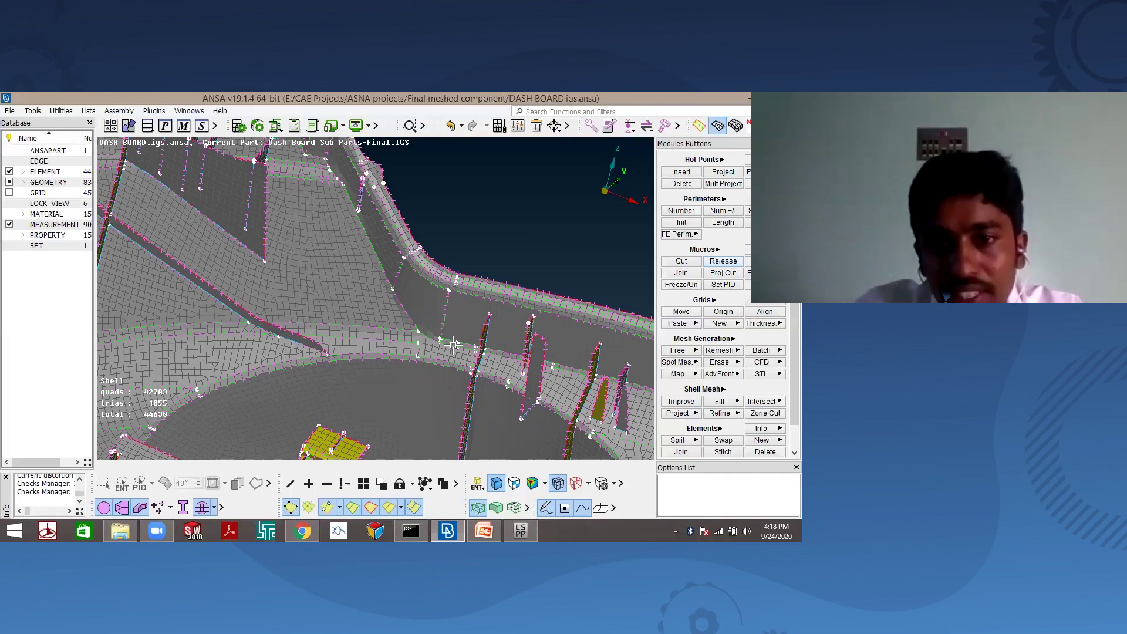
{"action": "scroll", "coordinate": [453, 343], "scroll_direction": "down", "scroll_amount": 3}
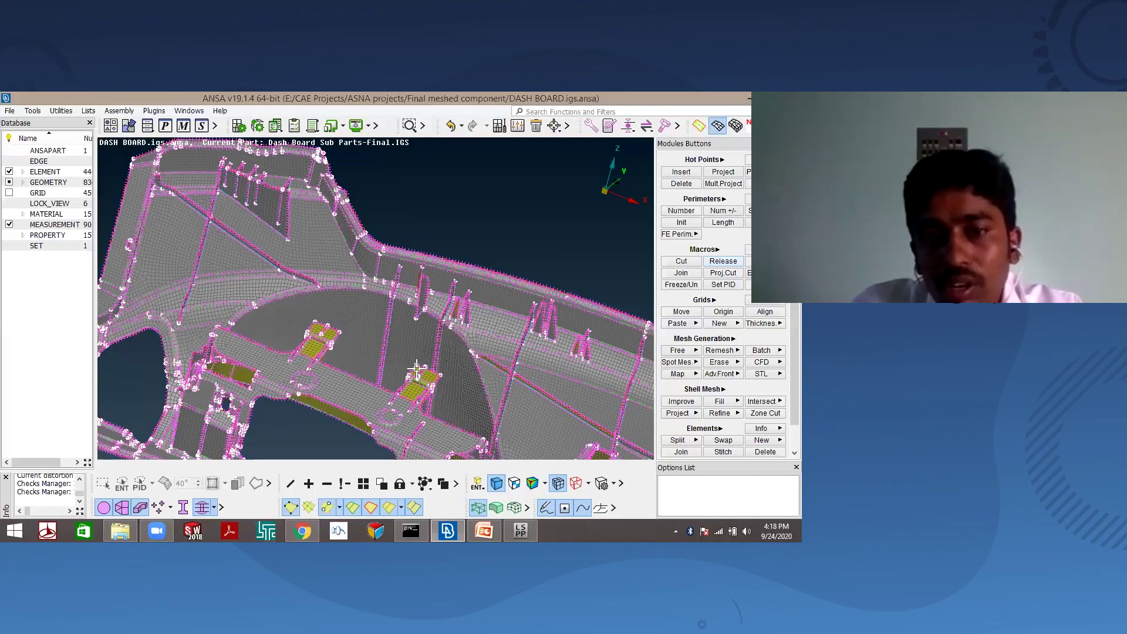
- Examine the wide curved panel between the long crossing ribs and the cutout bracket from several angles, and return to the PowerPoint overview slide
{"action": "scroll", "coordinate": [354, 314], "scroll_direction": "up", "scroll_amount": 5}
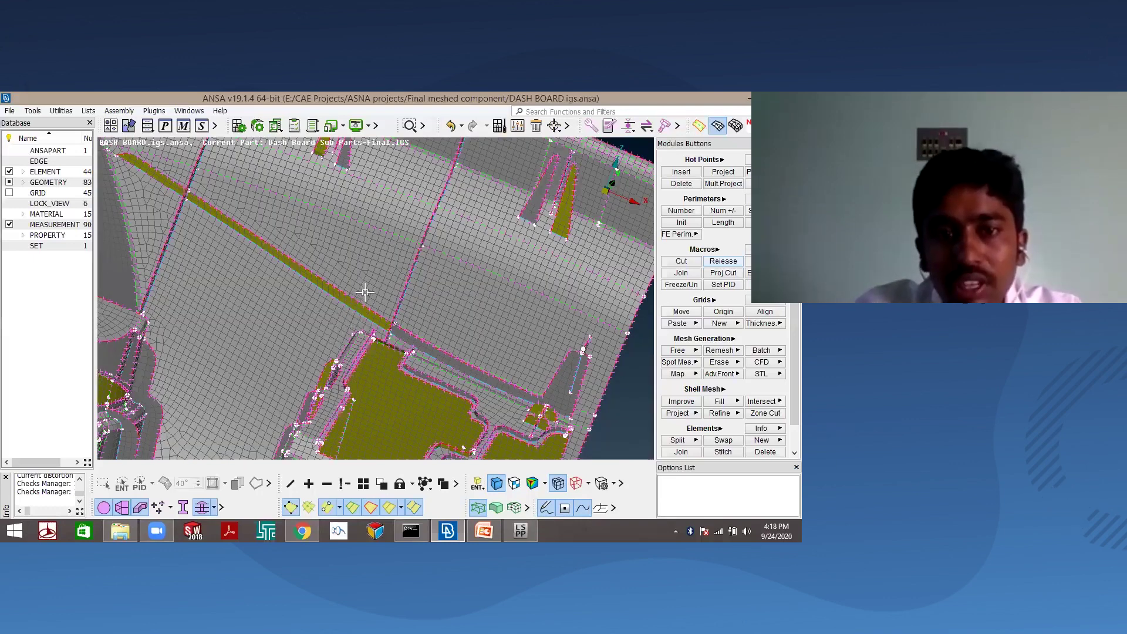
{"action": "scroll", "coordinate": [340, 317], "scroll_direction": "down", "scroll_amount": 5}
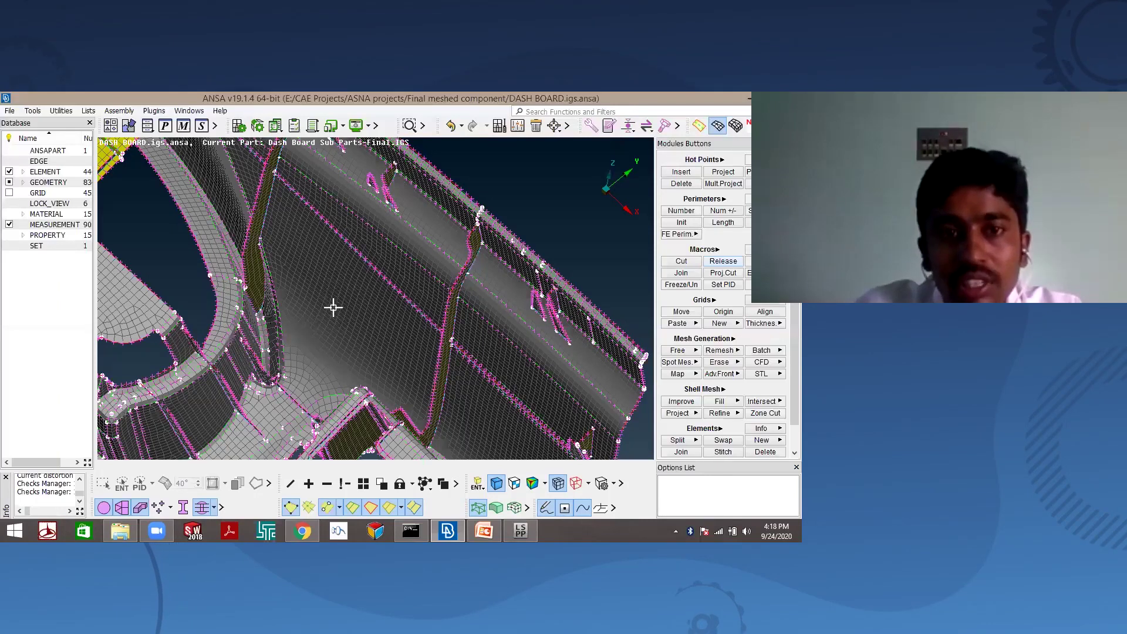
{"action": "scroll", "coordinate": [332, 307], "scroll_direction": "up", "scroll_amount": 2}
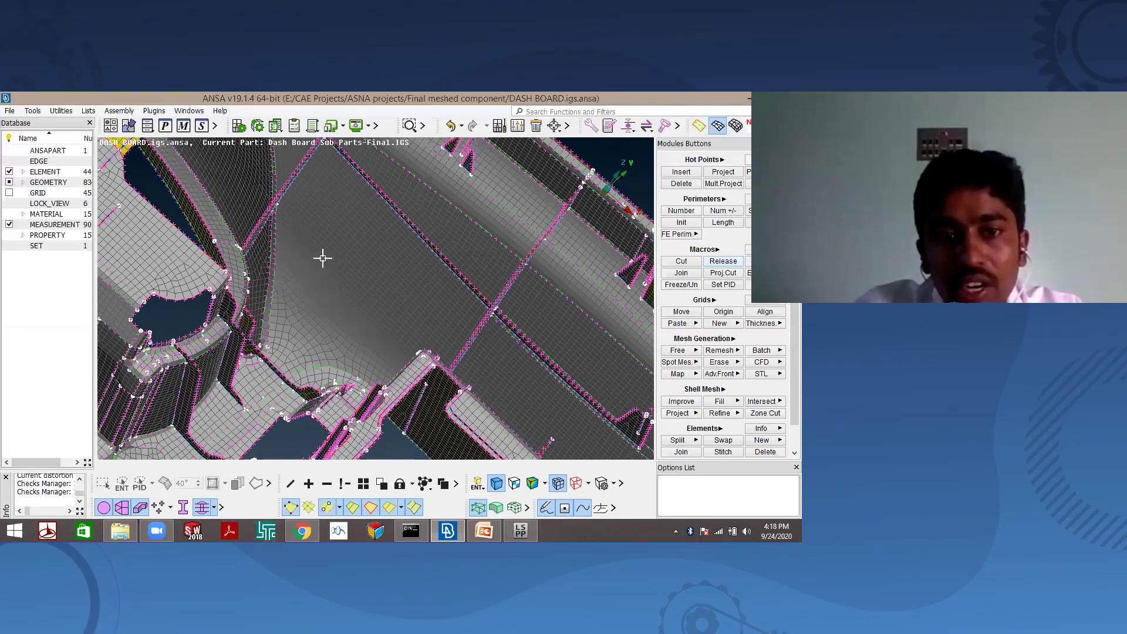
{"action": "scroll", "coordinate": [322, 252], "scroll_direction": "up", "scroll_amount": 1}
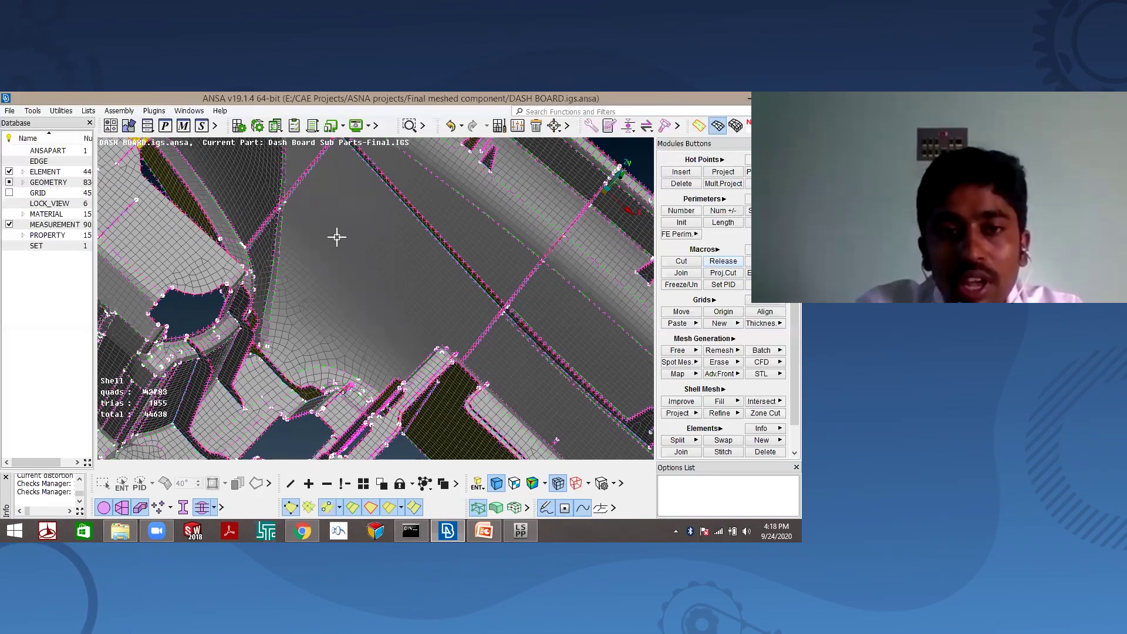
{"action": "left_click_drag", "start_coordinate": [337, 237], "coordinate": [340, 200], "text": "ctrl"}
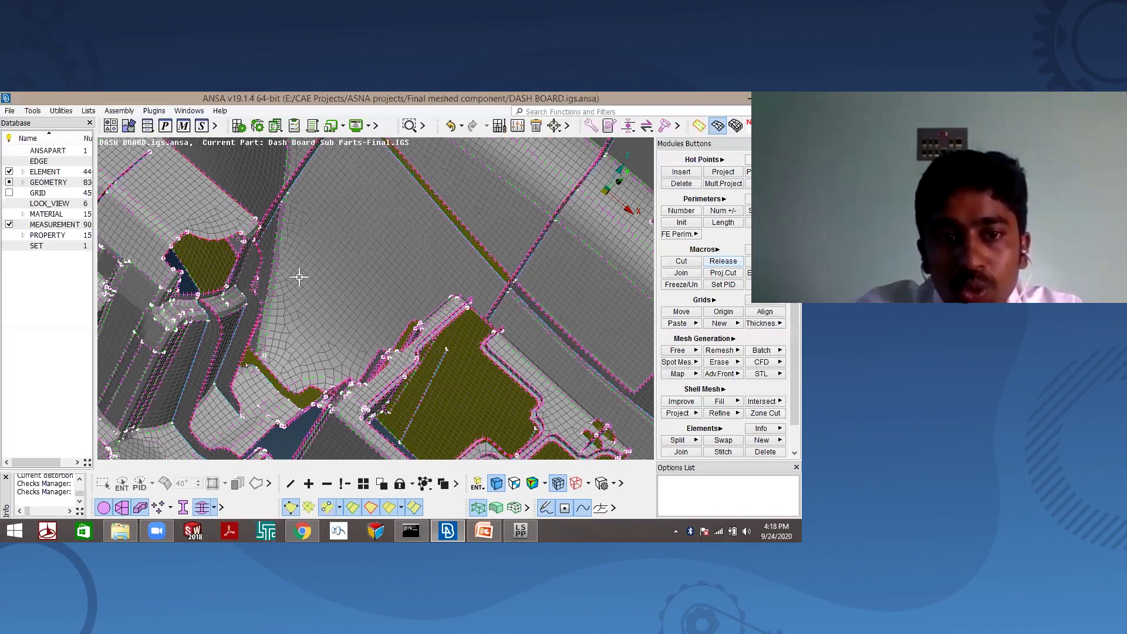
{"action": "left_click_drag", "start_coordinate": [294, 353], "coordinate": [292, 365], "text": "ctrl"}
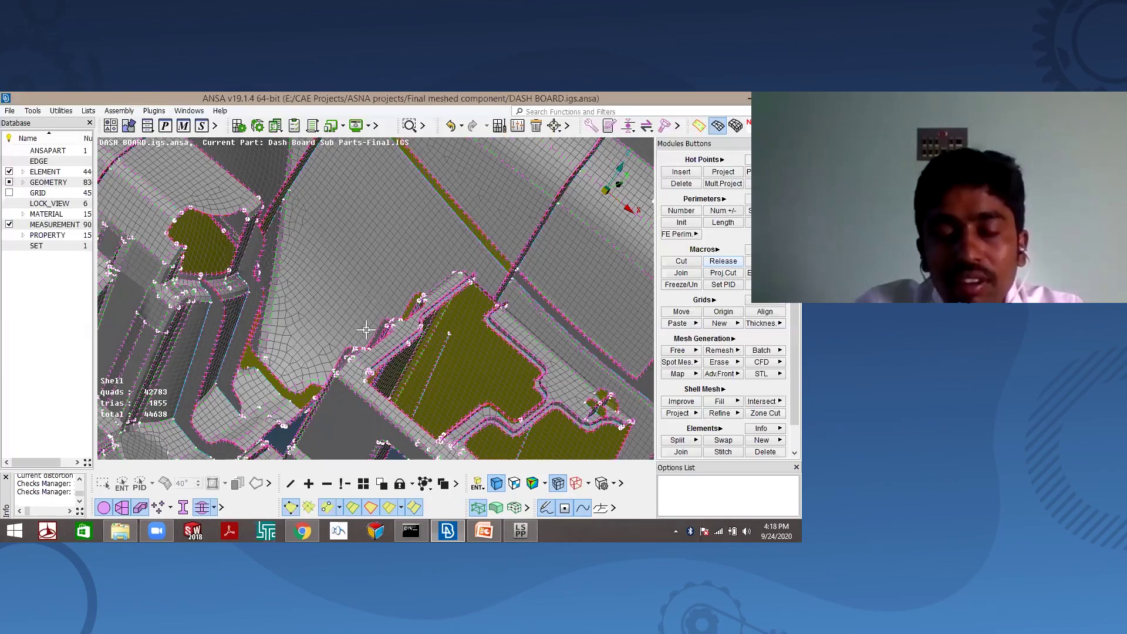
{"action": "left_click_drag", "start_coordinate": [357, 248], "coordinate": [337, 226], "text": "ctrl"}
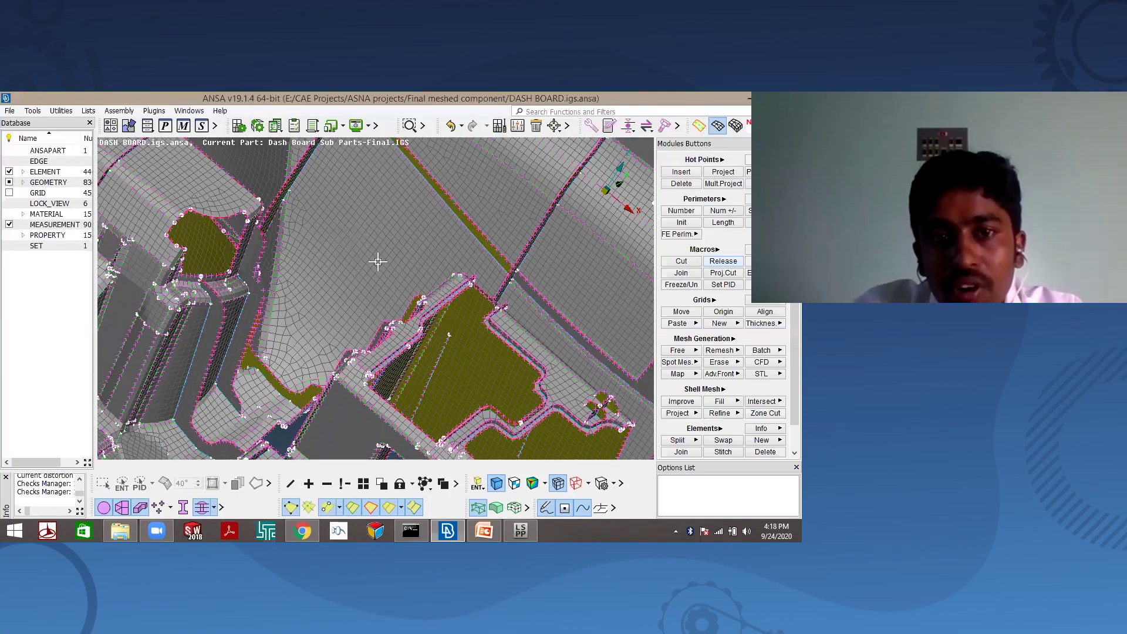
{"action": "left_click", "coordinate": [486, 529]}
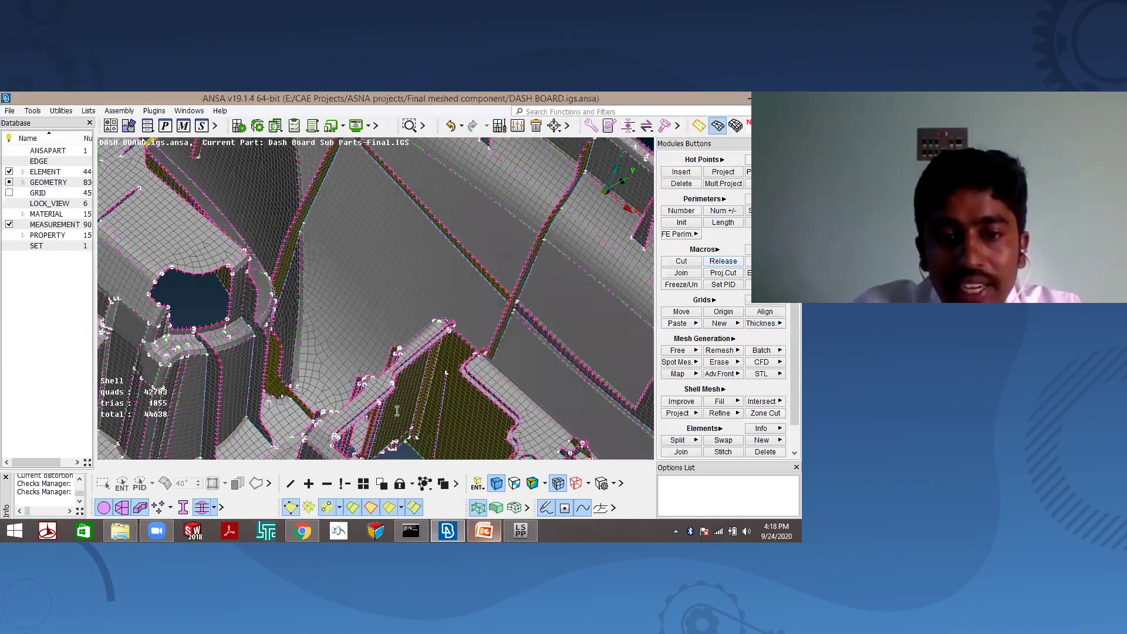
{"action": "key", "text": "alt+Tab"}
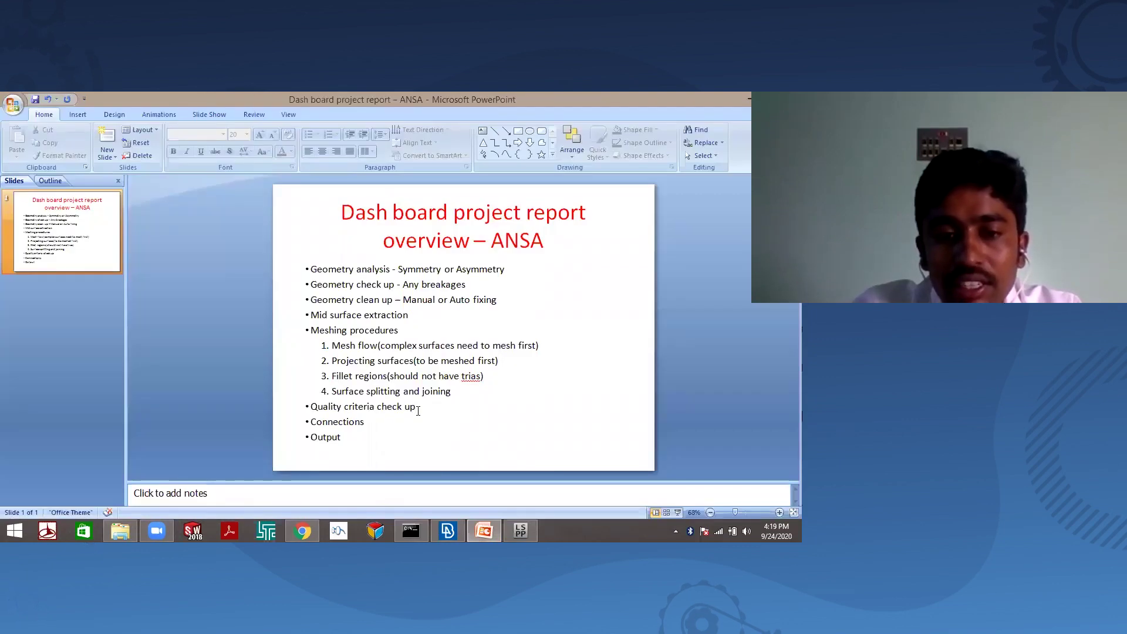
- Switch to ANSA and examine the element flow on the wide curved panel beside the long crossing ribs
{"action": "left_click", "coordinate": [479, 530]}
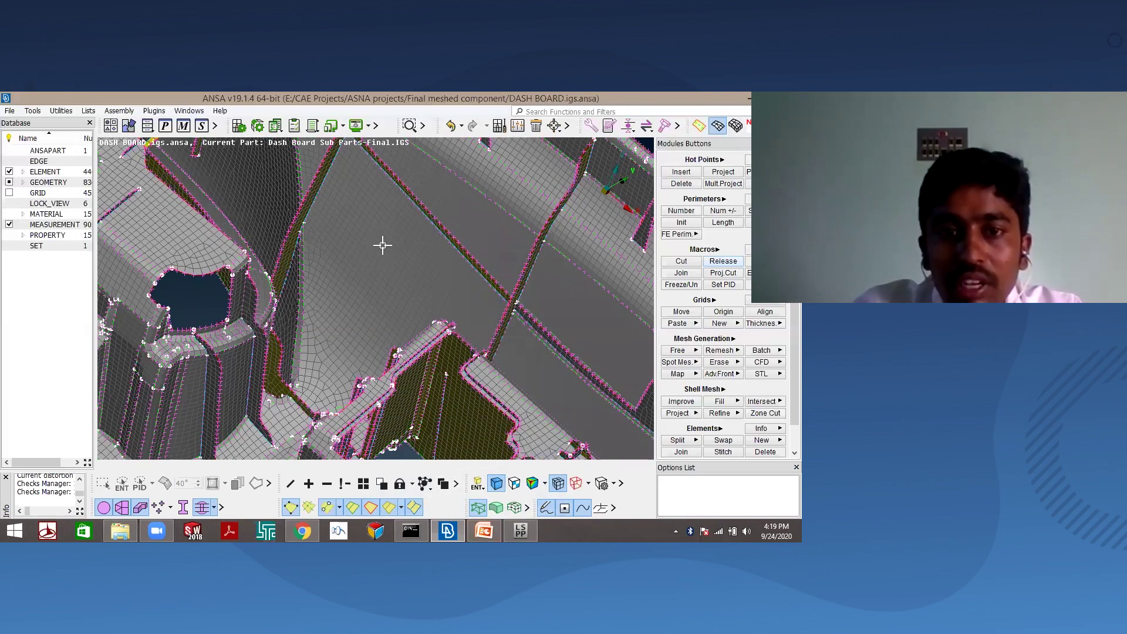
{"action": "scroll", "coordinate": [388, 241], "scroll_direction": "up", "scroll_amount": 5}
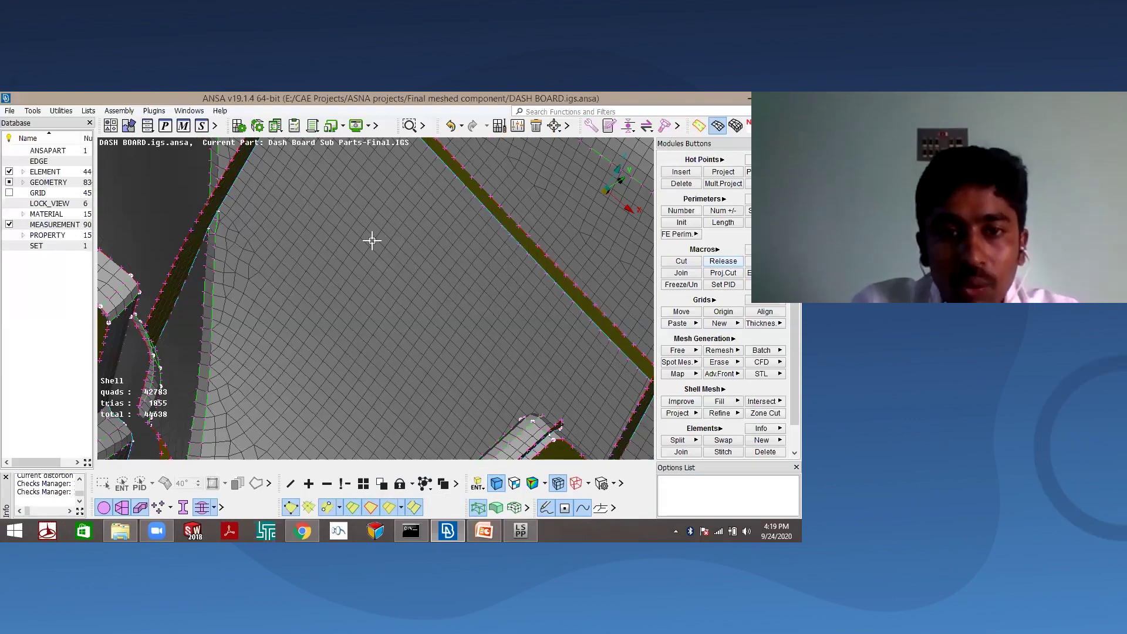
{"action": "scroll", "coordinate": [378, 244], "scroll_direction": "up", "scroll_amount": 3}
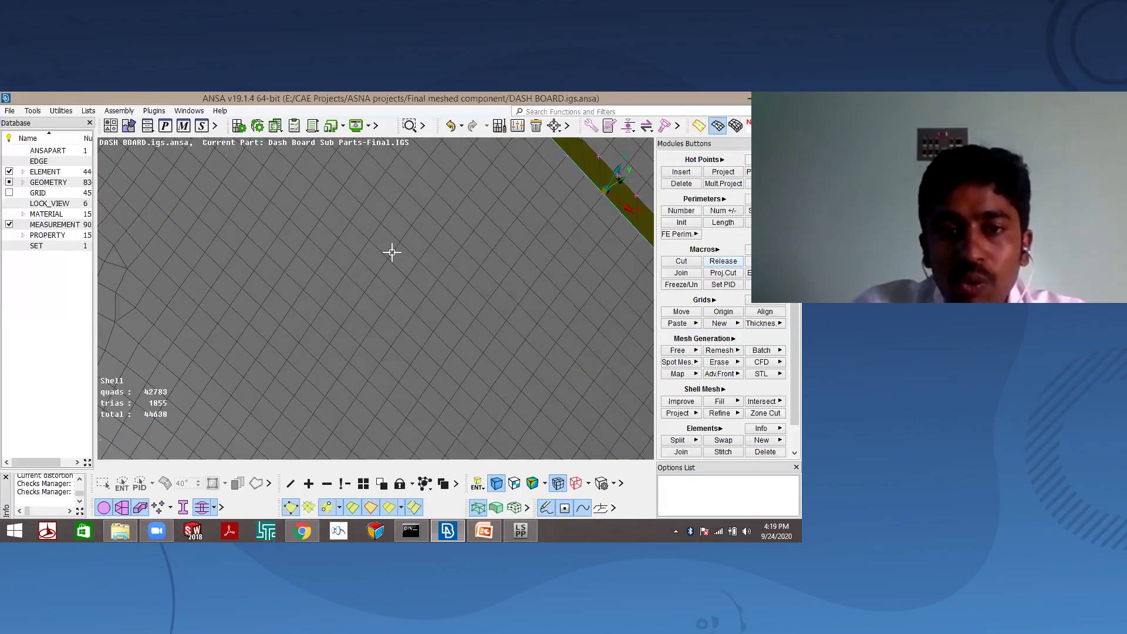
{"action": "scroll", "coordinate": [338, 267], "scroll_direction": "down", "scroll_amount": 3}
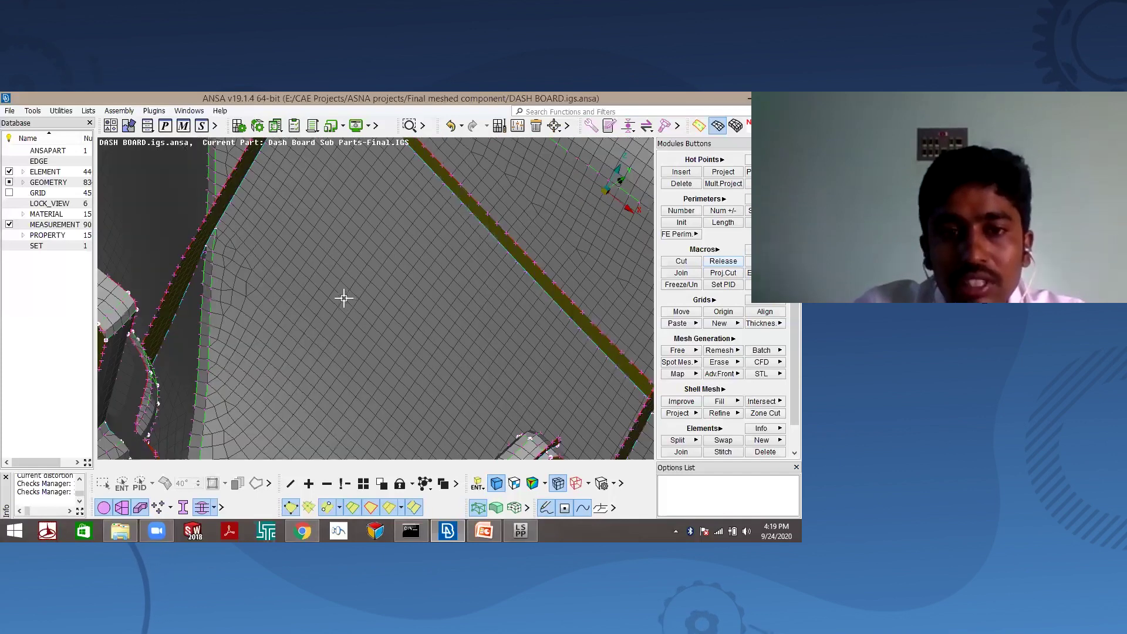
{"action": "scroll", "coordinate": [337, 295], "scroll_direction": "up", "scroll_amount": 3}
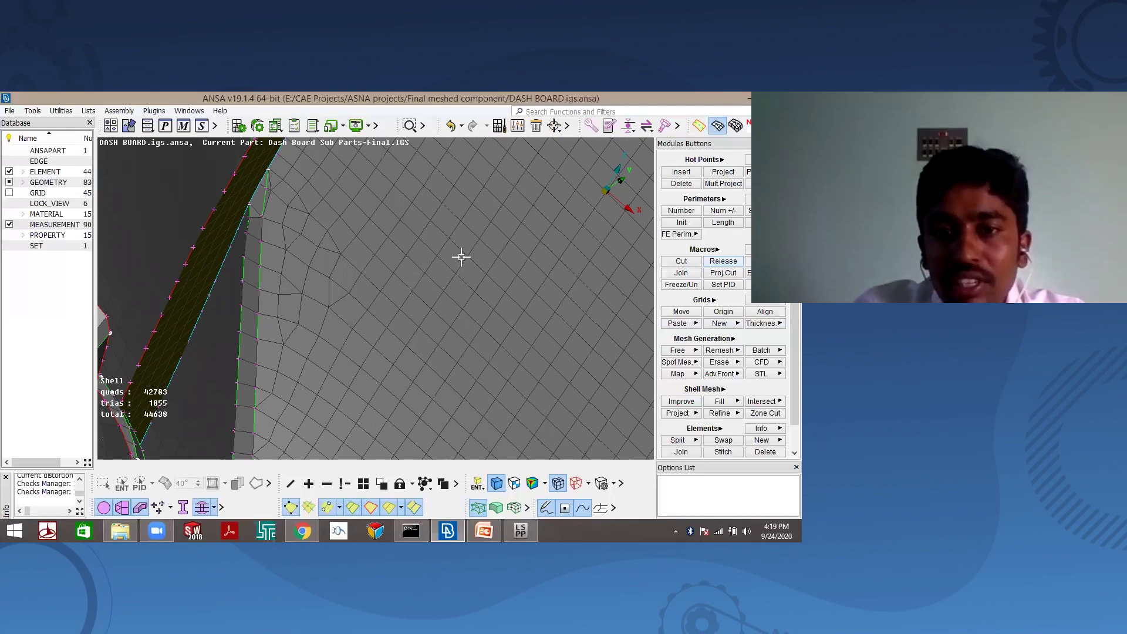
{"action": "scroll", "coordinate": [458, 256], "scroll_direction": "down", "scroll_amount": 3}
{"action": "scroll", "coordinate": [452, 267], "scroll_direction": "up", "scroll_amount": 3}
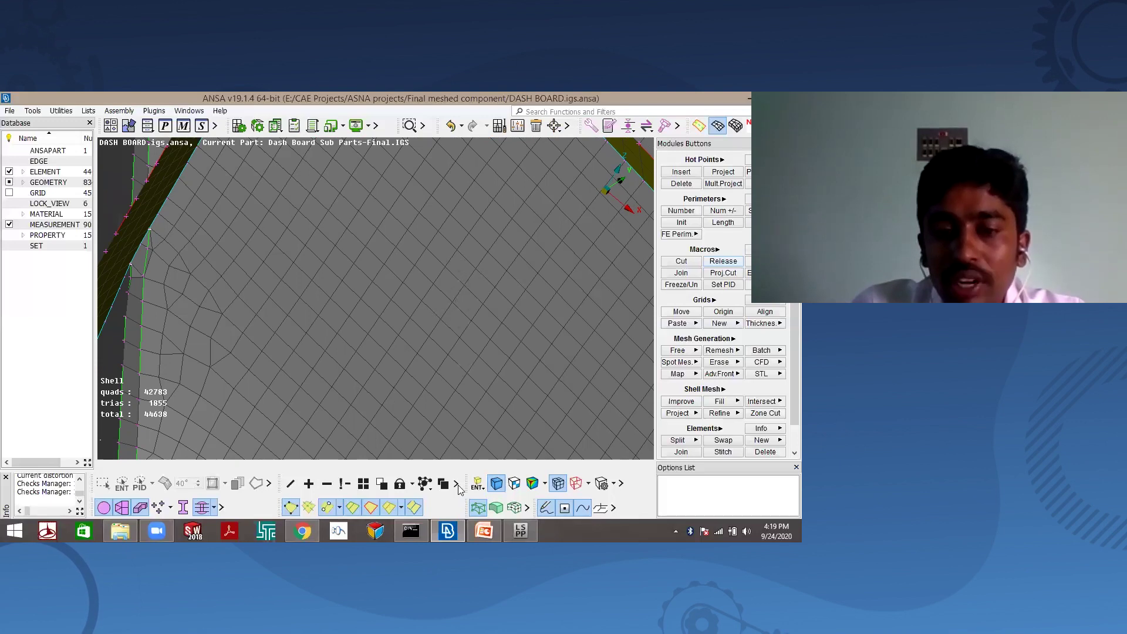
- Consult the PowerPoint overview slide briefly, and in ANSA review the curved panel together with the surrounding ribs and brackets
{"action": "left_click", "coordinate": [483, 532]}
{"action": "key", "text": "alt+Tab"}
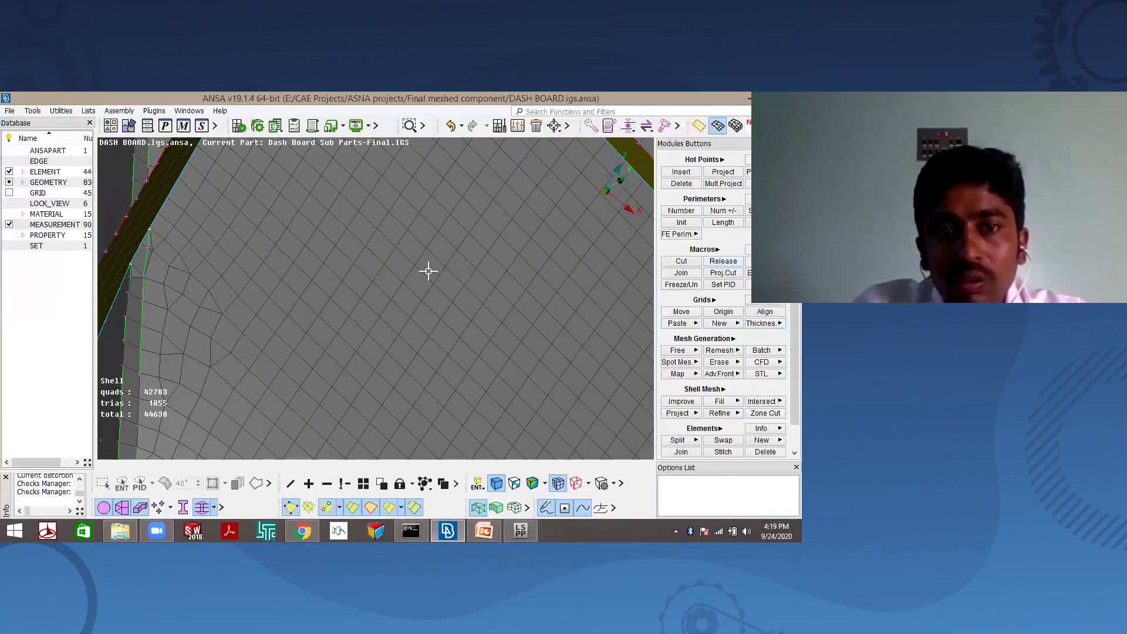
{"action": "scroll", "coordinate": [428, 271], "scroll_direction": "down", "scroll_amount": 3}
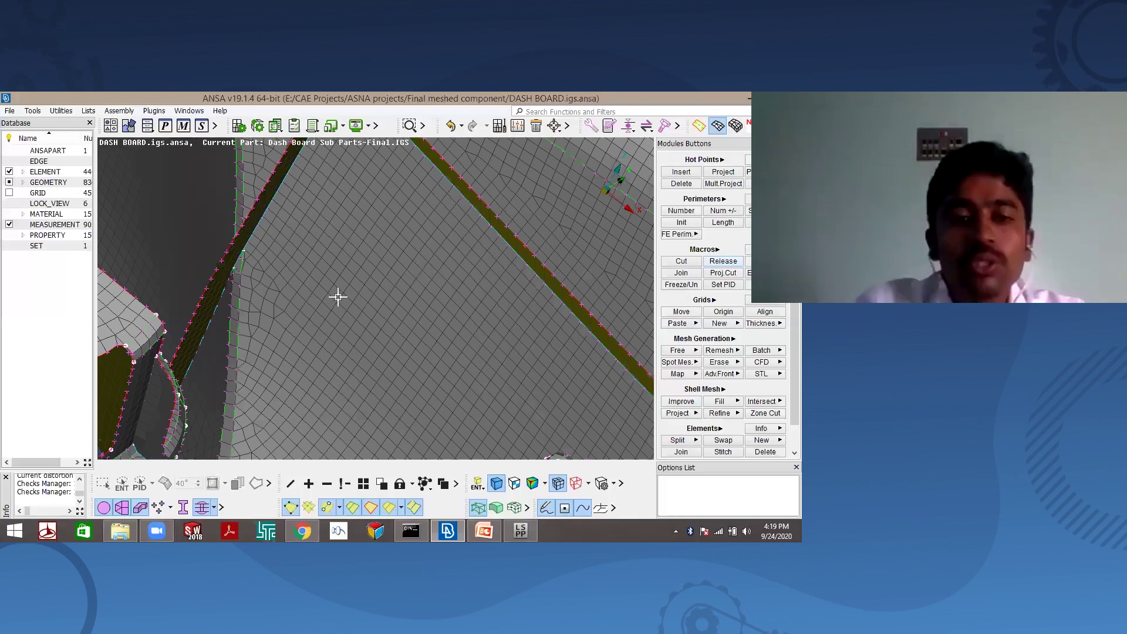
{"action": "scroll", "coordinate": [336, 275], "scroll_direction": "down", "scroll_amount": 5}
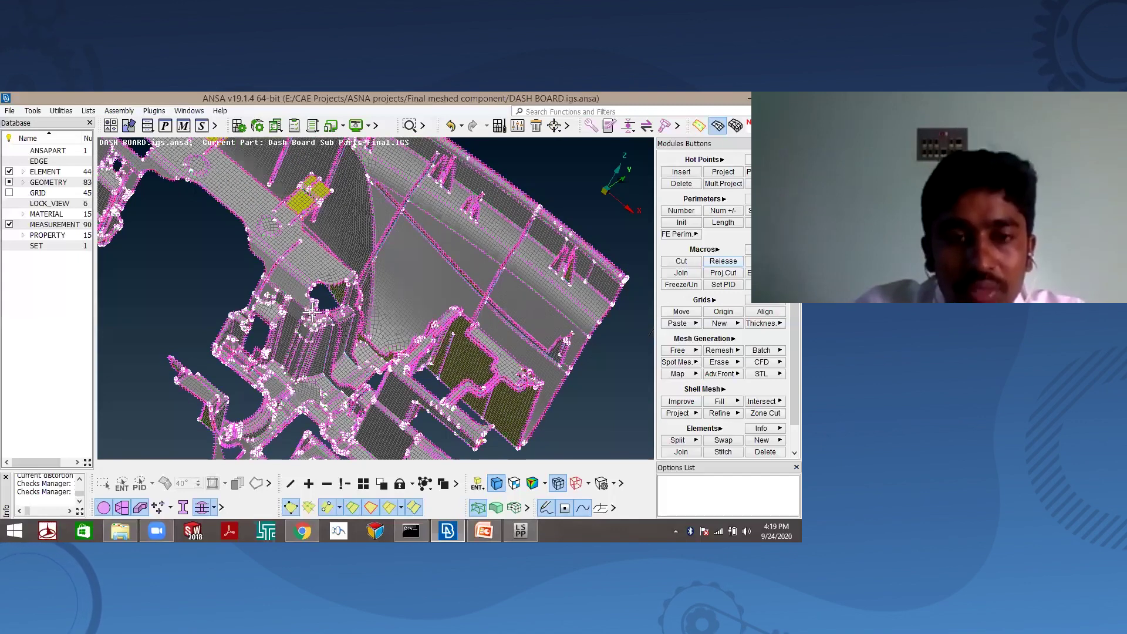
- Examine the mesh around the irregular cutout in the bracket and along the curved flange below it
{"action": "scroll", "coordinate": [321, 330], "scroll_direction": "up", "scroll_amount": 3}
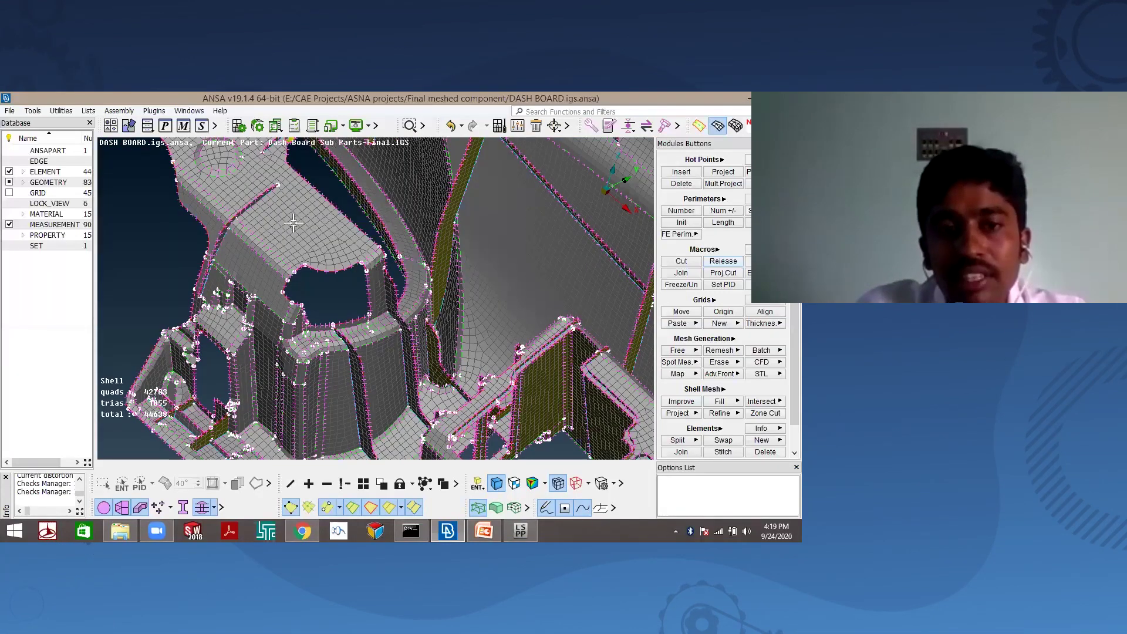
{"action": "scroll", "coordinate": [287, 230], "scroll_direction": "up", "scroll_amount": 3}
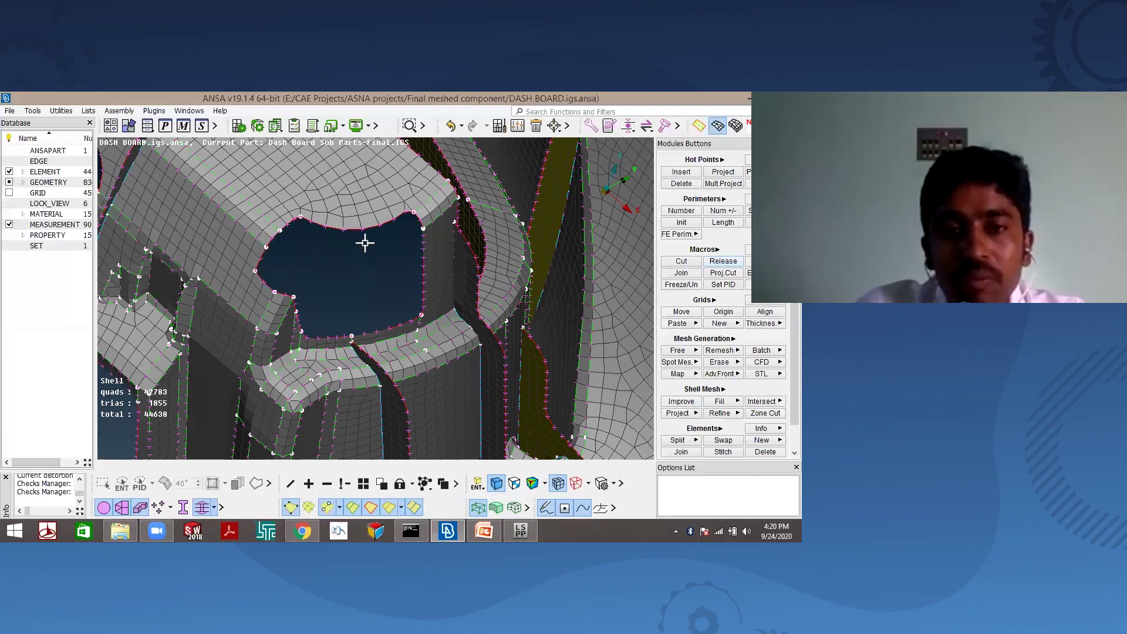
{"action": "left_click_drag", "start_coordinate": [365, 244], "coordinate": [377, 251], "text": "ctrl"}
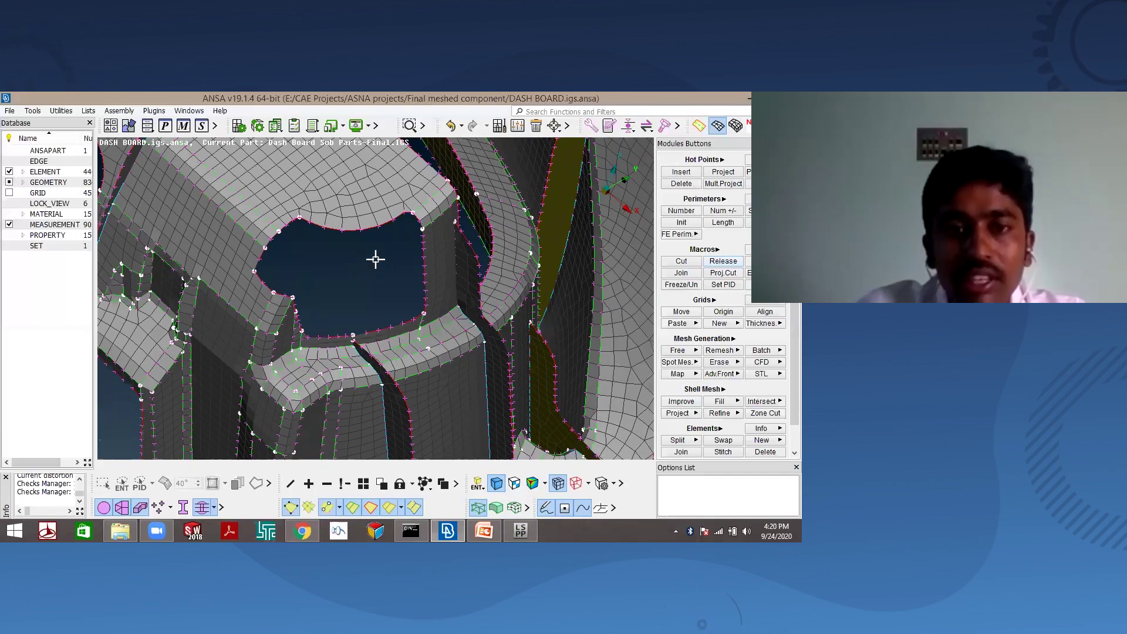
{"action": "left_click_drag", "start_coordinate": [376, 260], "coordinate": [377, 259], "text": "ctrl"}
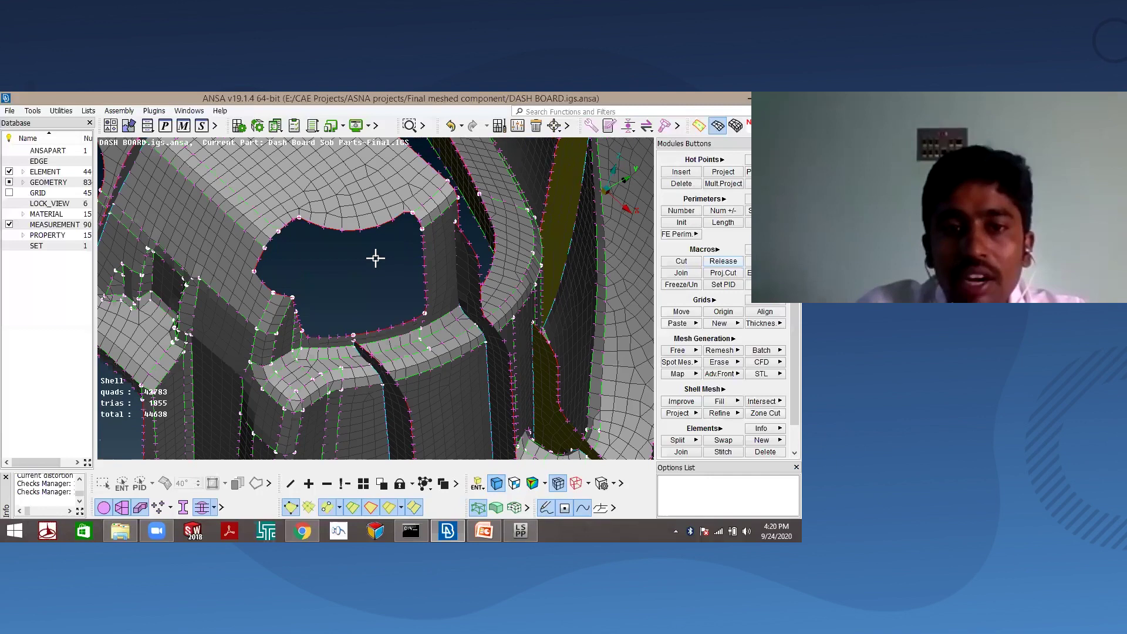
{"action": "middle_click_drag", "start_coordinate": [328, 318], "coordinate": [345, 345], "text": "ctrl"}
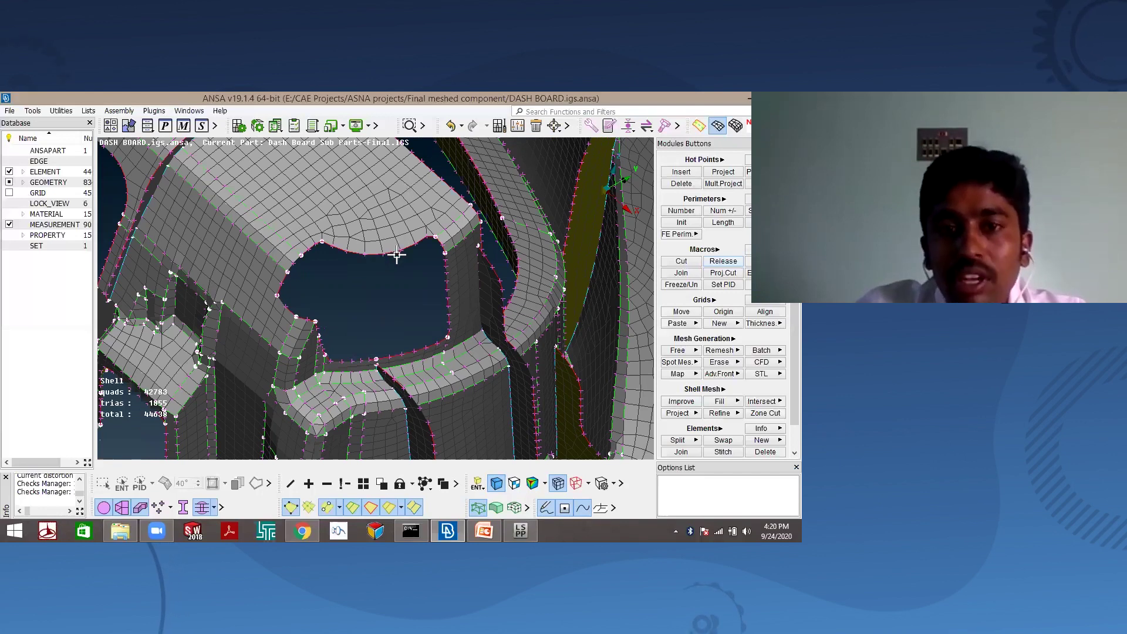
{"action": "scroll", "coordinate": [397, 252], "scroll_direction": "down", "scroll_amount": 3}
{"action": "left_click_drag", "start_coordinate": [397, 255], "coordinate": [394, 254], "text": "ctrl"}
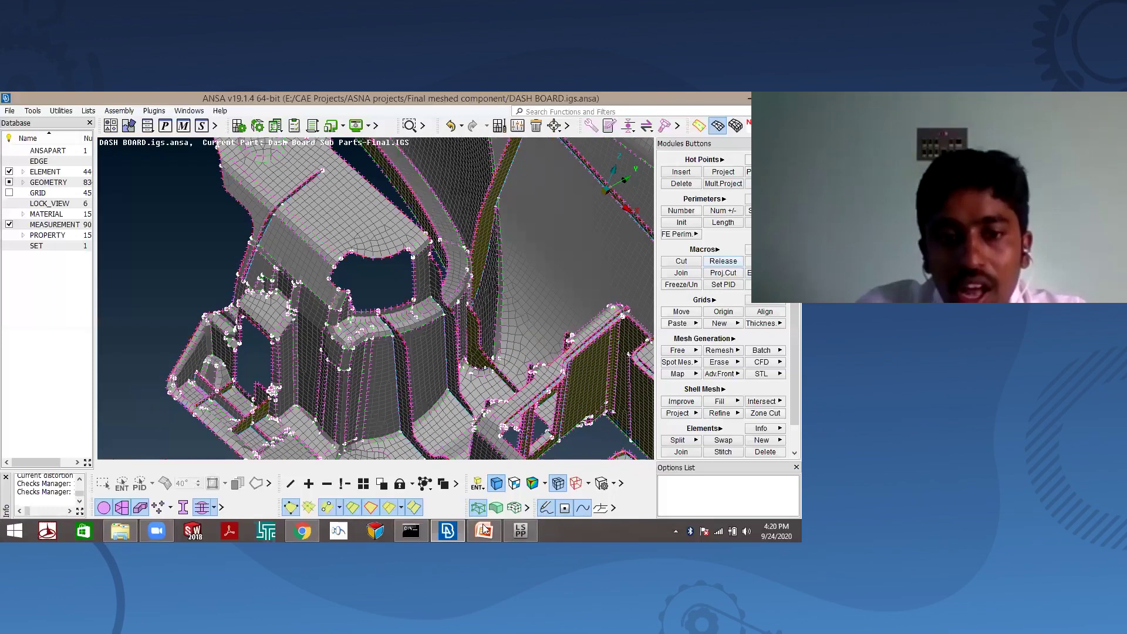
- Review the complete meshed dashboard from an overall view
{"action": "scroll", "coordinate": [394, 213], "scroll_direction": "down", "scroll_amount": 5}
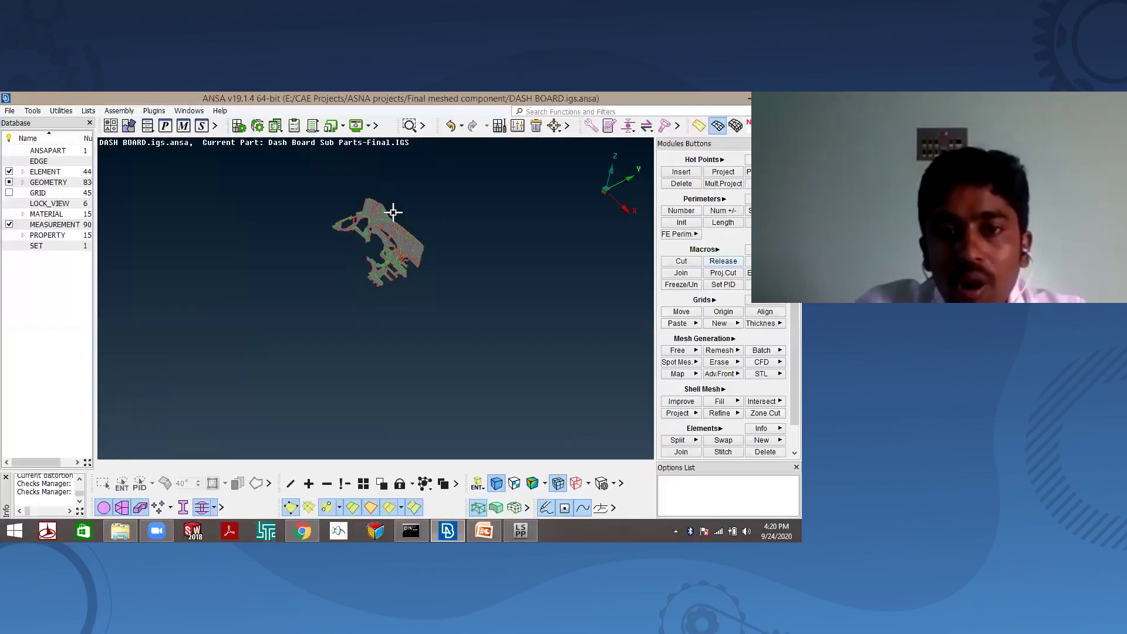
{"action": "scroll", "coordinate": [378, 292], "scroll_direction": "up", "scroll_amount": 3}
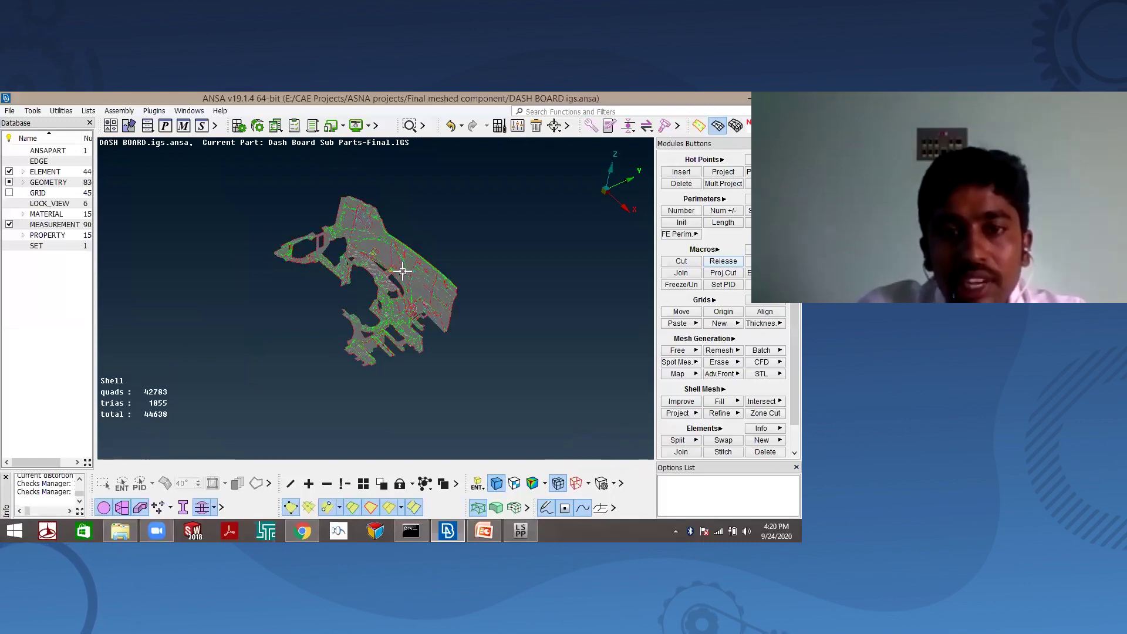
{"action": "scroll", "coordinate": [399, 276], "scroll_direction": "up", "scroll_amount": 3}
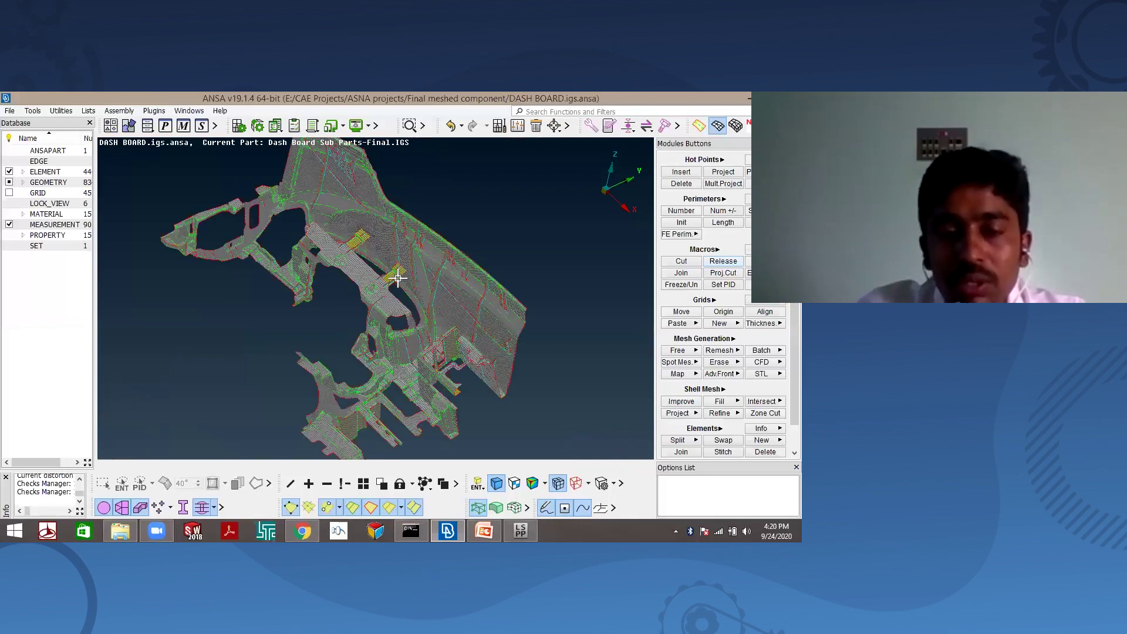
{"action": "left_click_drag", "start_coordinate": [398, 278], "coordinate": [398, 278], "text": "ctrl"}
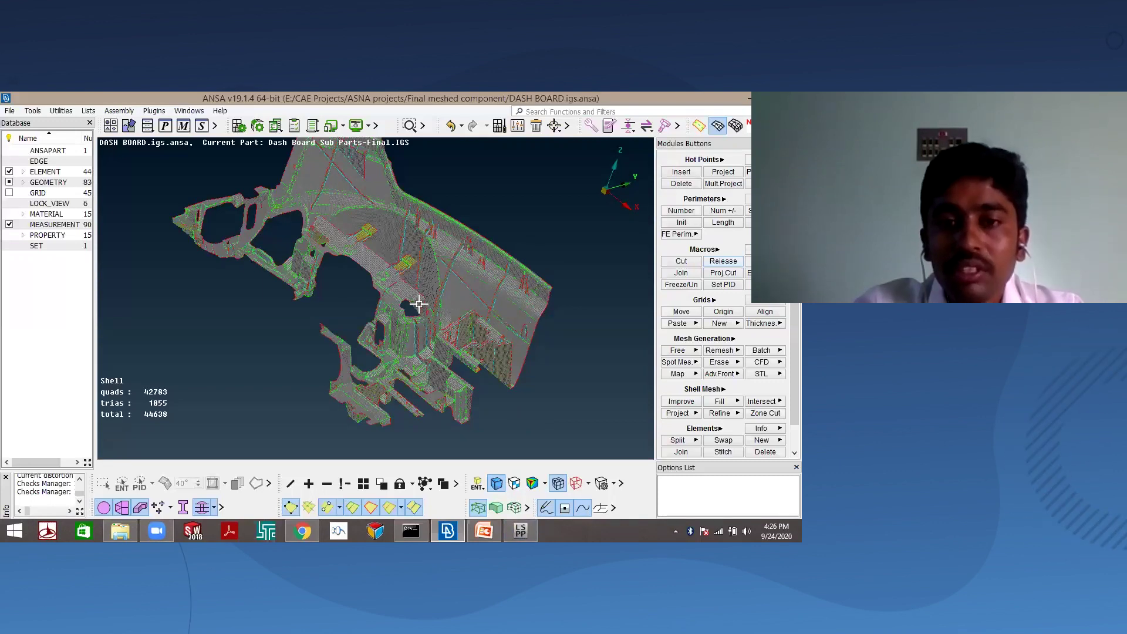
{"action": "scroll", "coordinate": [420, 301], "scroll_direction": "down", "scroll_amount": 3}
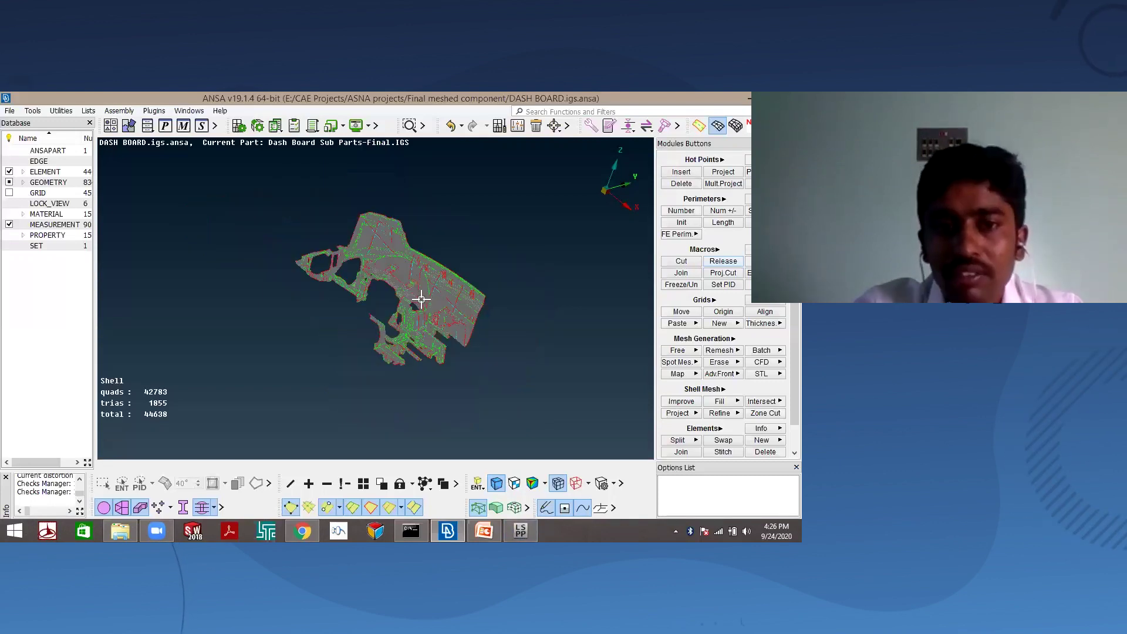
{"action": "scroll", "coordinate": [420, 300], "scroll_direction": "up", "scroll_amount": 3}
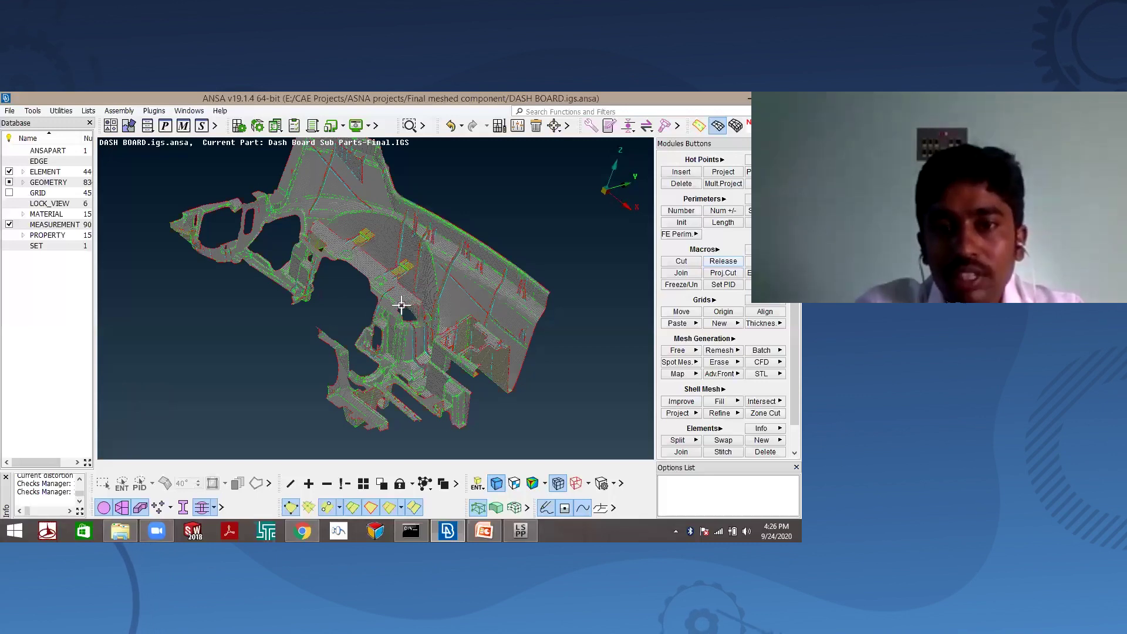
- Examine the ribbed pocket beside the cutout bracket and the stepped flange along its open edge
{"action": "scroll", "coordinate": [408, 312], "scroll_direction": "up", "scroll_amount": 3}
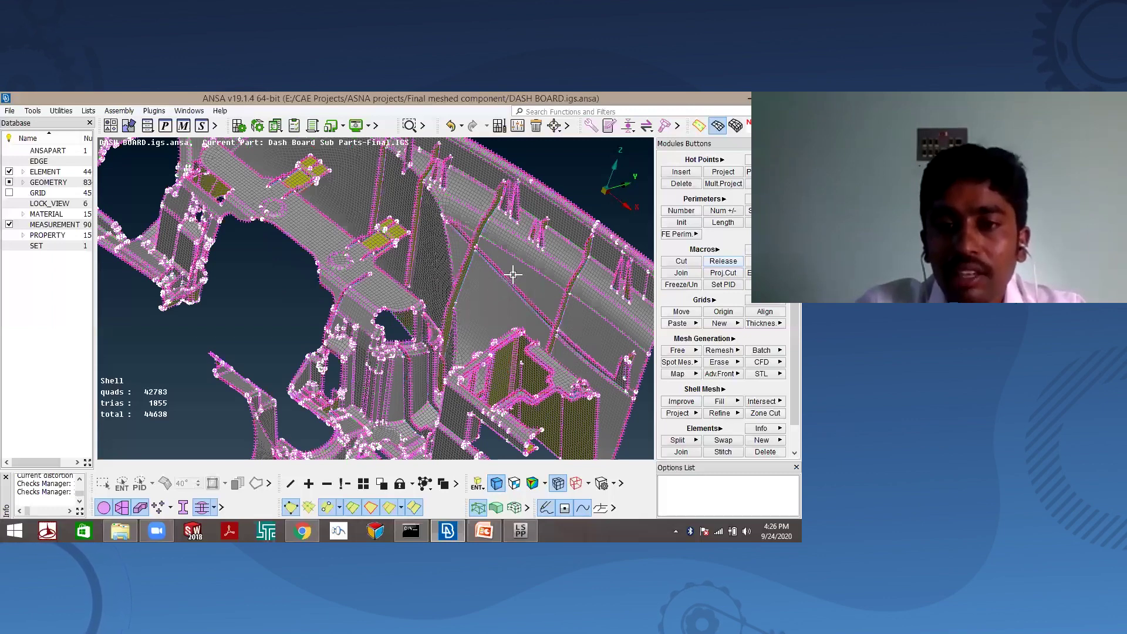
{"action": "left_click_drag", "start_coordinate": [557, 317], "coordinate": [564, 319], "text": "ctrl"}
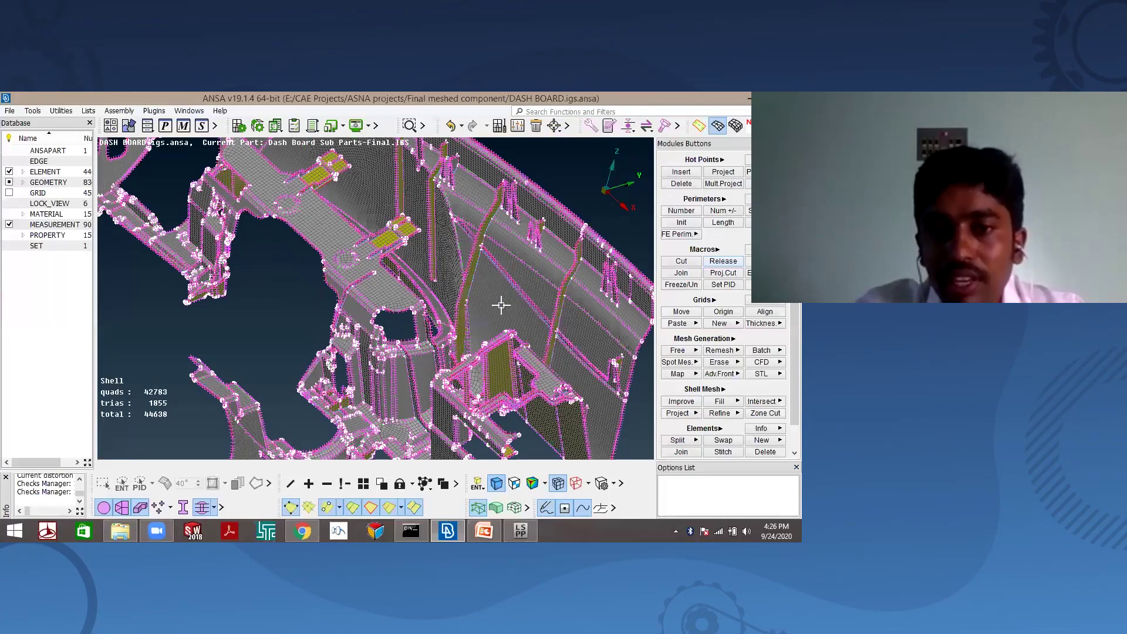
{"action": "left_click_drag", "start_coordinate": [501, 304], "coordinate": [487, 276], "text": "ctrl"}
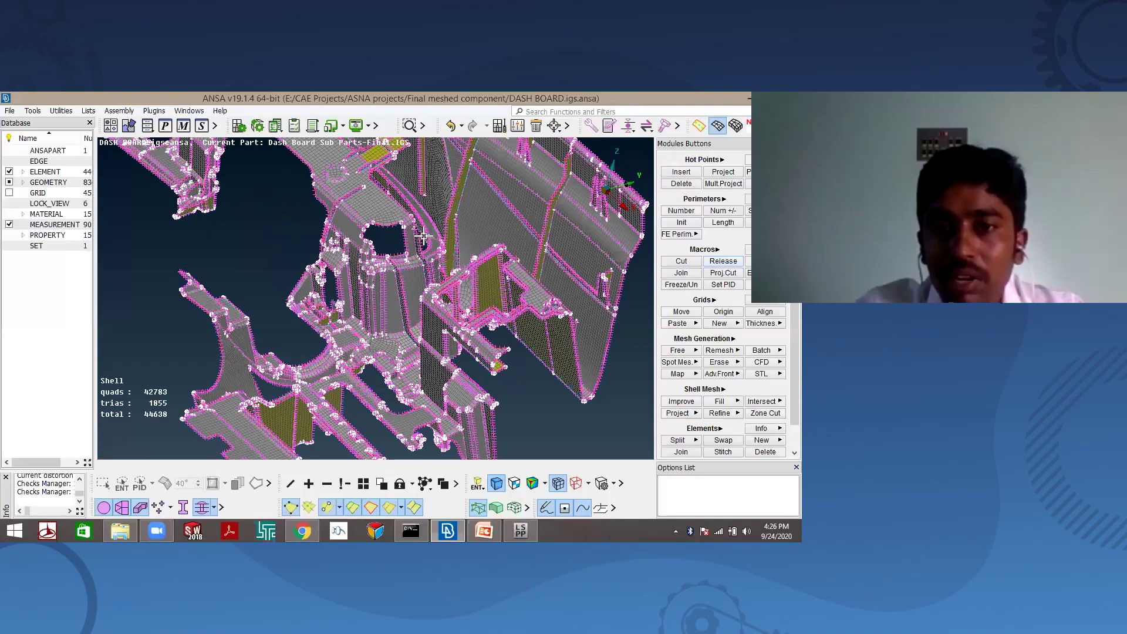
{"action": "scroll", "coordinate": [423, 236], "scroll_direction": "up", "scroll_amount": 5}
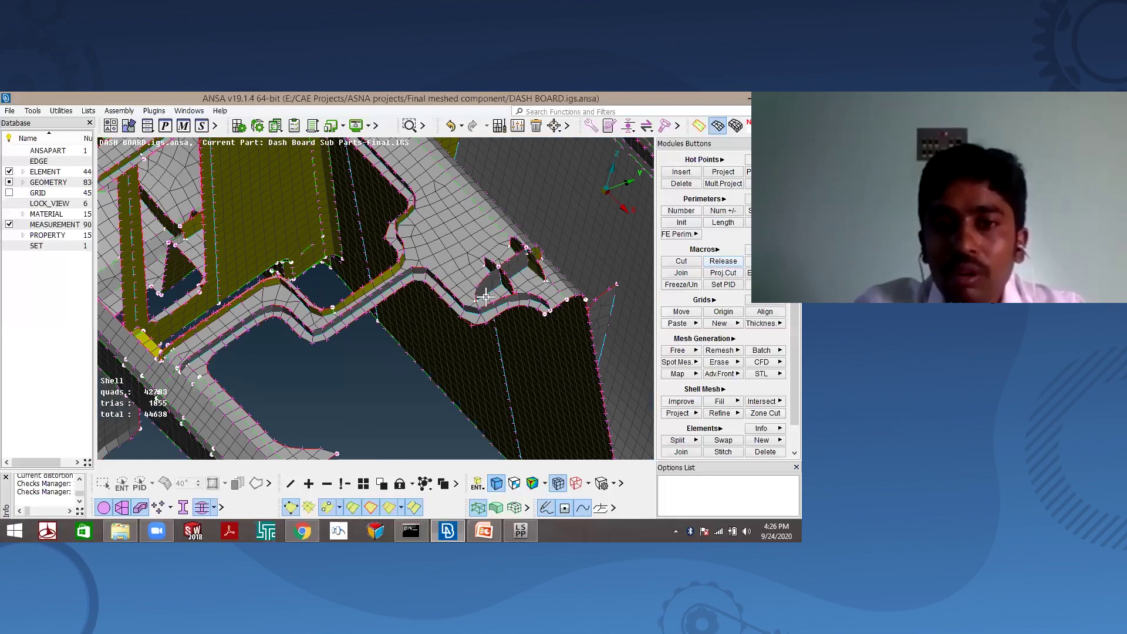
{"action": "scroll", "coordinate": [485, 296], "scroll_direction": "down", "scroll_amount": 3}
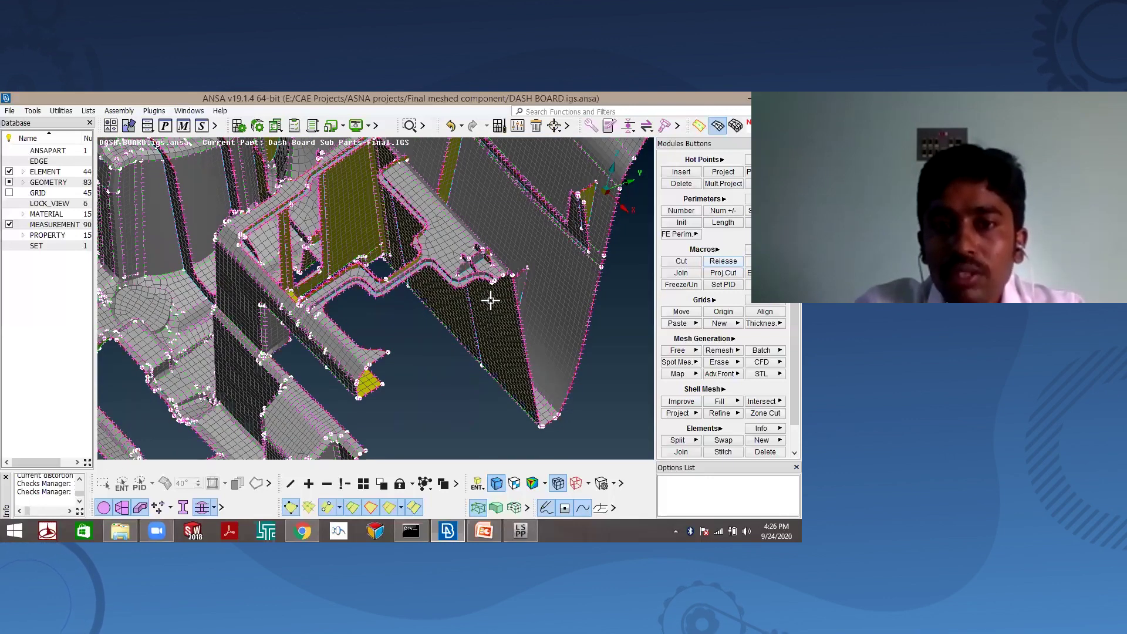
{"action": "scroll", "coordinate": [494, 310], "scroll_direction": "down", "scroll_amount": 3}
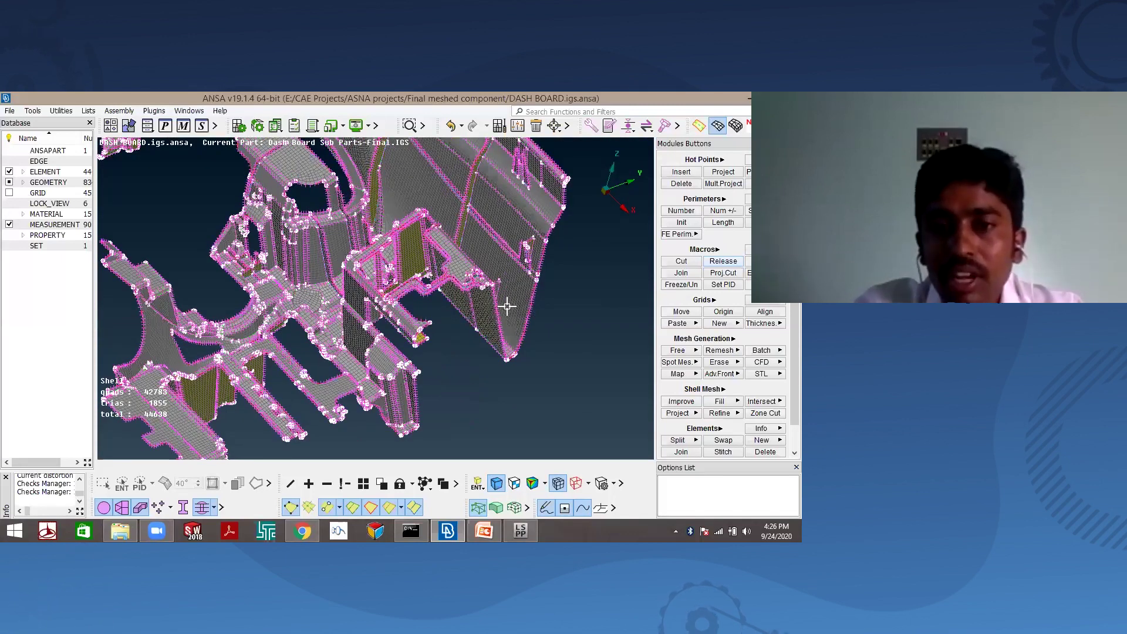
- Return to the overall dashboard mesh and inspect it from a slightly different angle
{"action": "scroll", "coordinate": [507, 305], "scroll_direction": "down", "scroll_amount": 2}
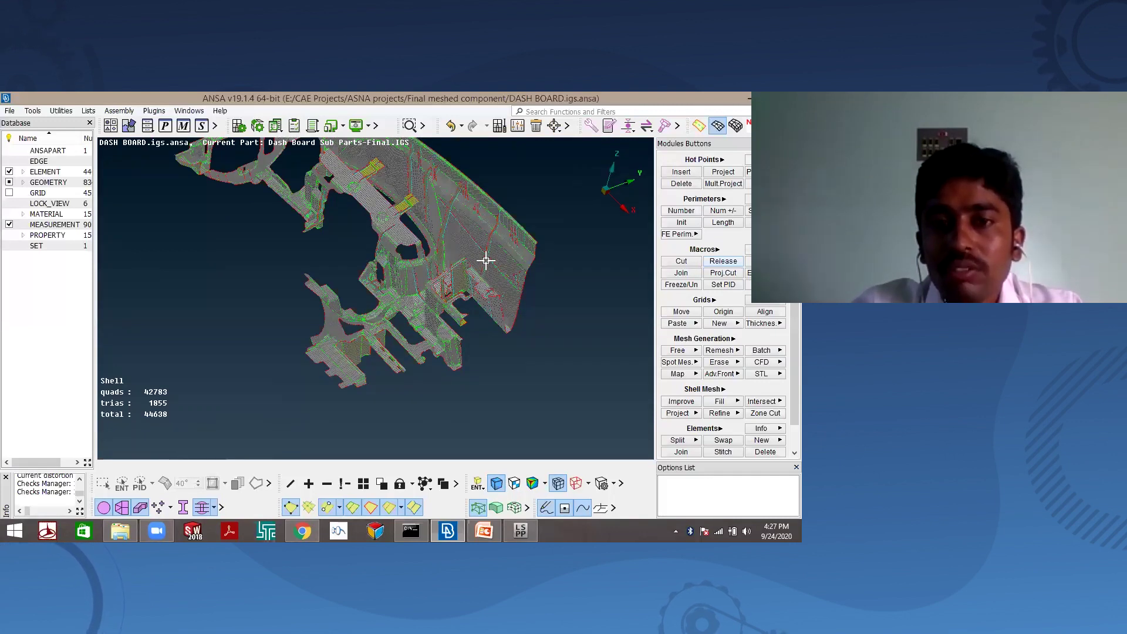
{"action": "left_click_drag", "start_coordinate": [486, 264], "coordinate": [485, 221], "text": "ctrl"}
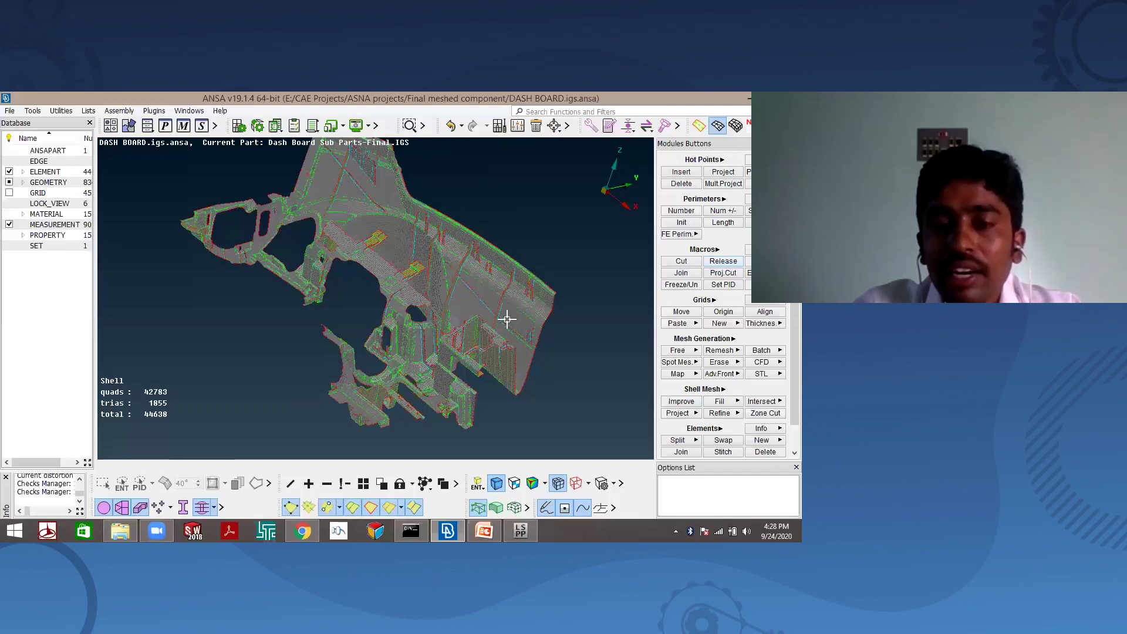
{"action": "scroll", "coordinate": [461, 308], "scroll_direction": "down", "scroll_amount": 3}
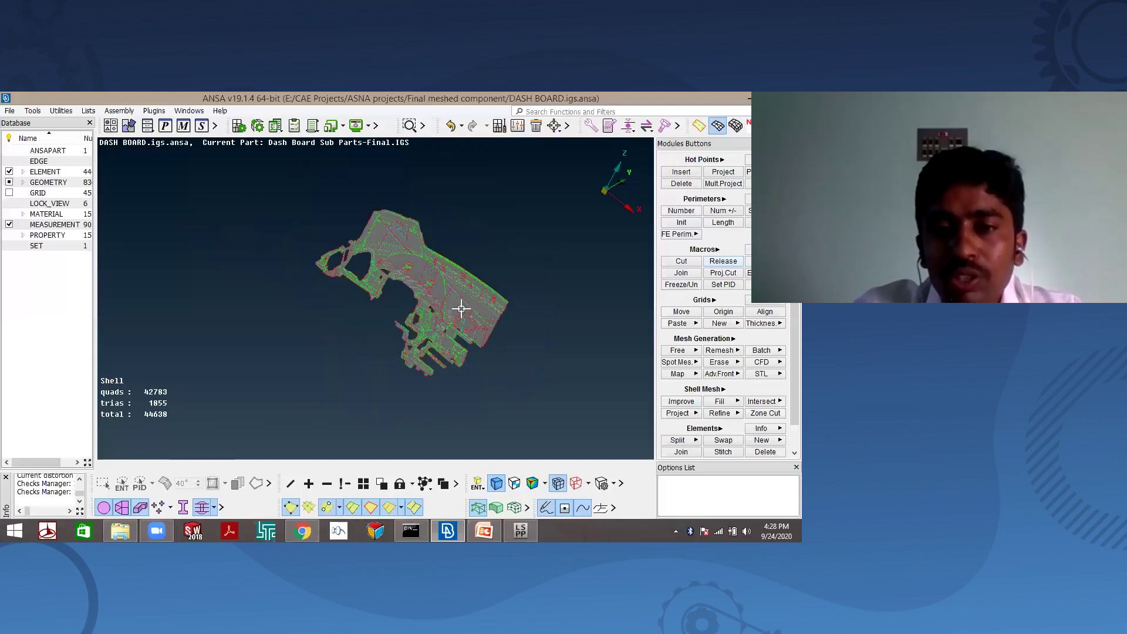